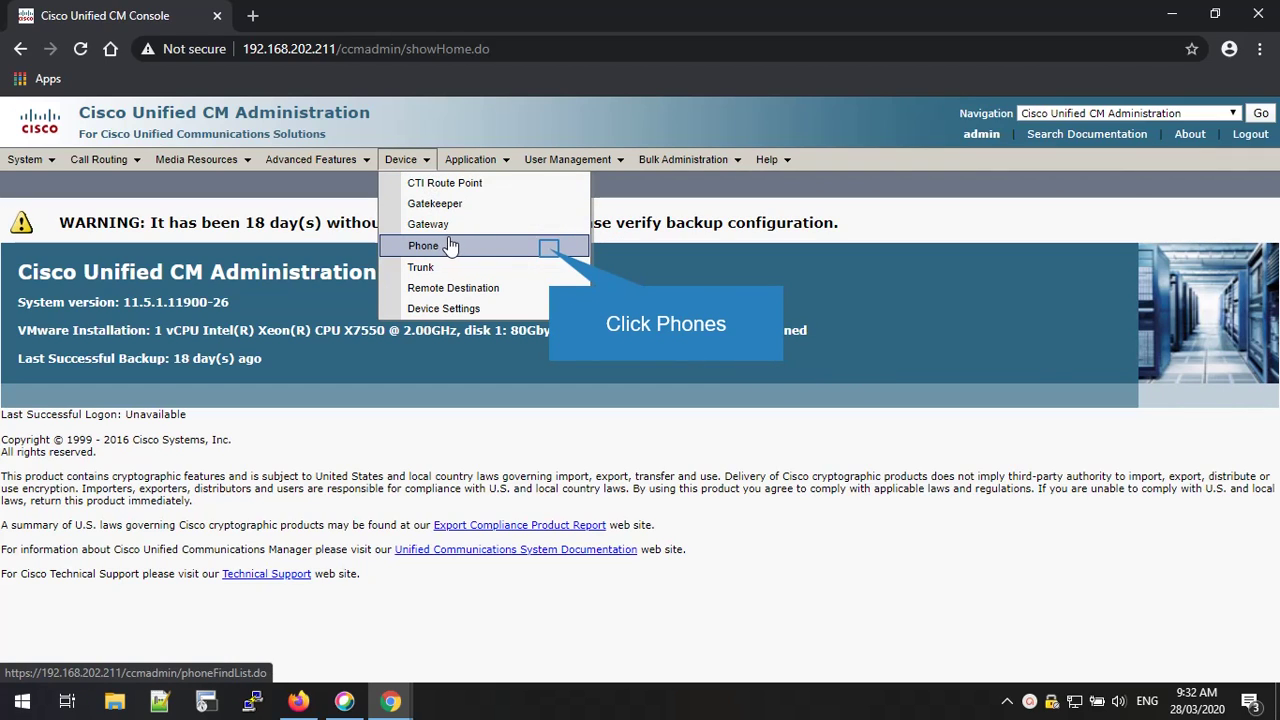
Step: Go to the Find and List Phones page and start adding a new phone
left_click(548, 252)
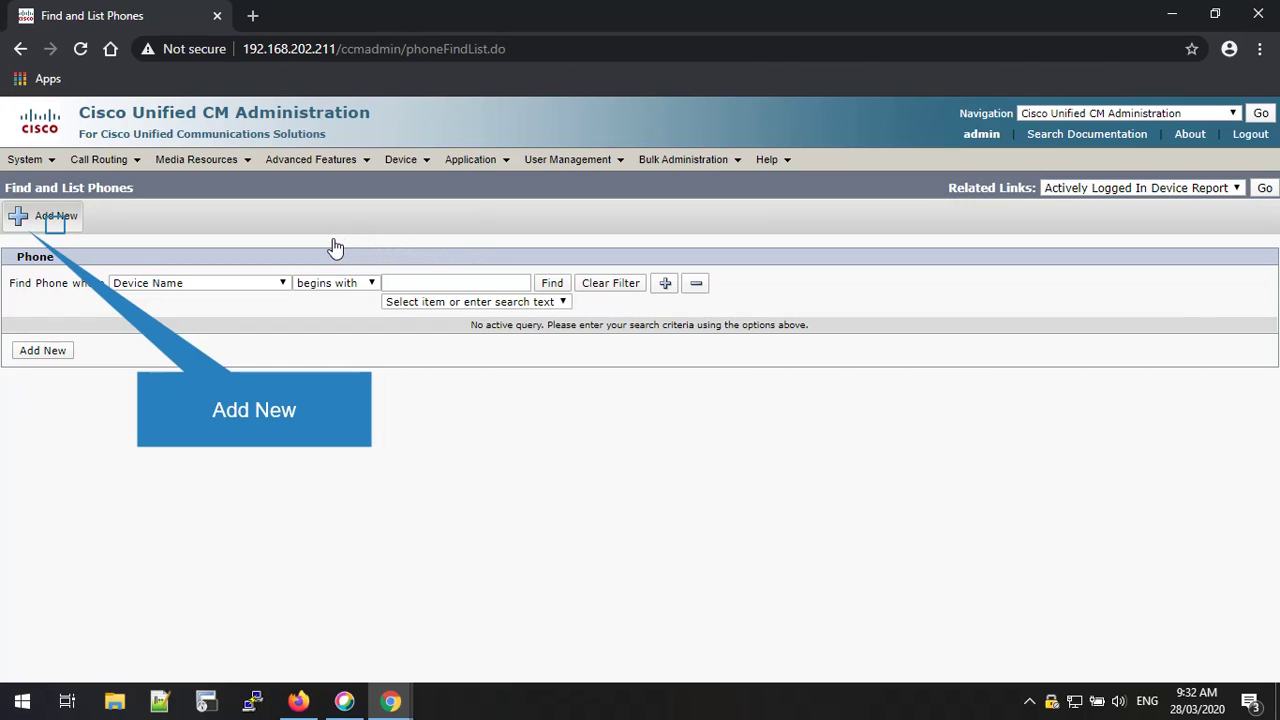
left_click(55, 222)
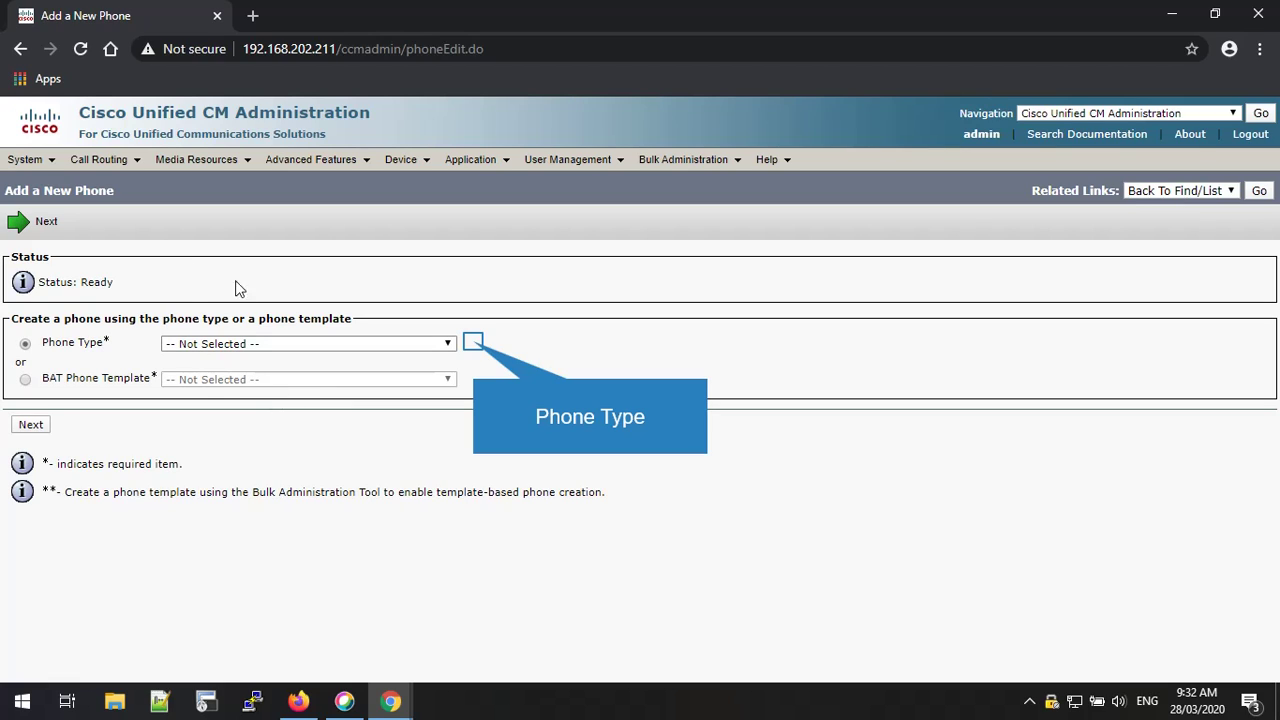
Step: Pick Cisco 7811 as the phone type and continue to its configuration page
left_click(450, 345)
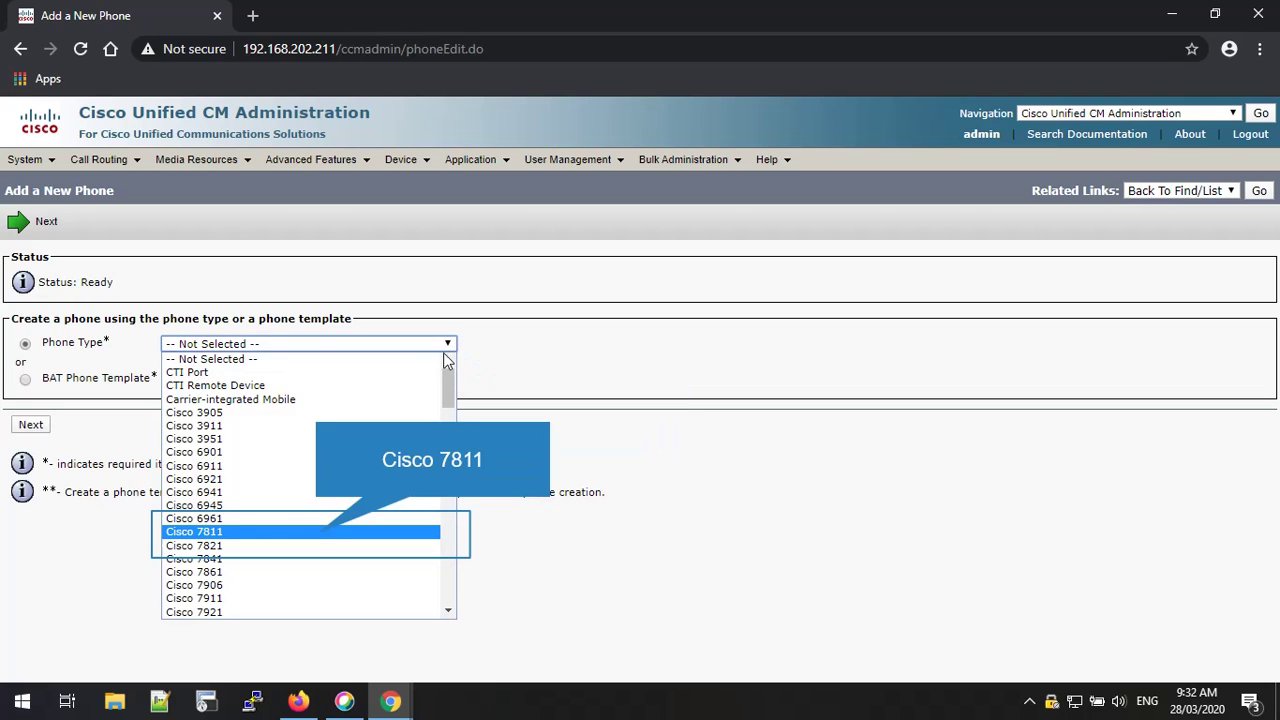
left_click(316, 537)
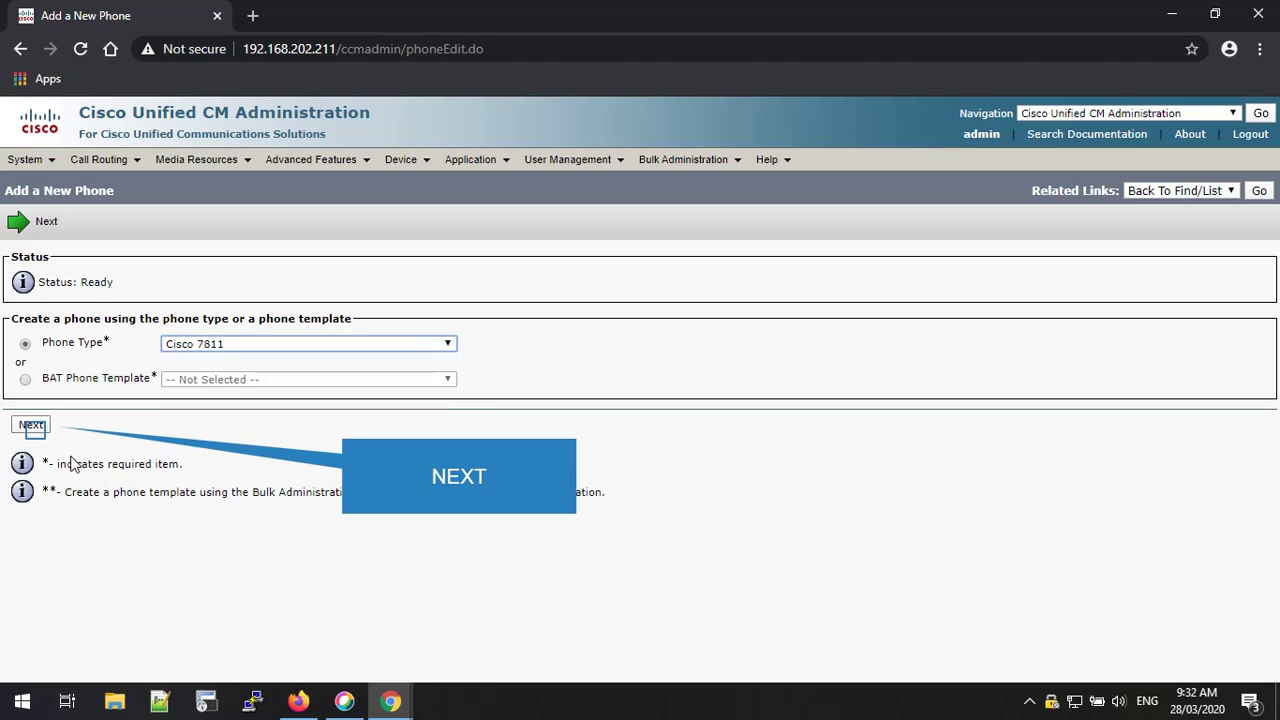
left_click(36, 432)
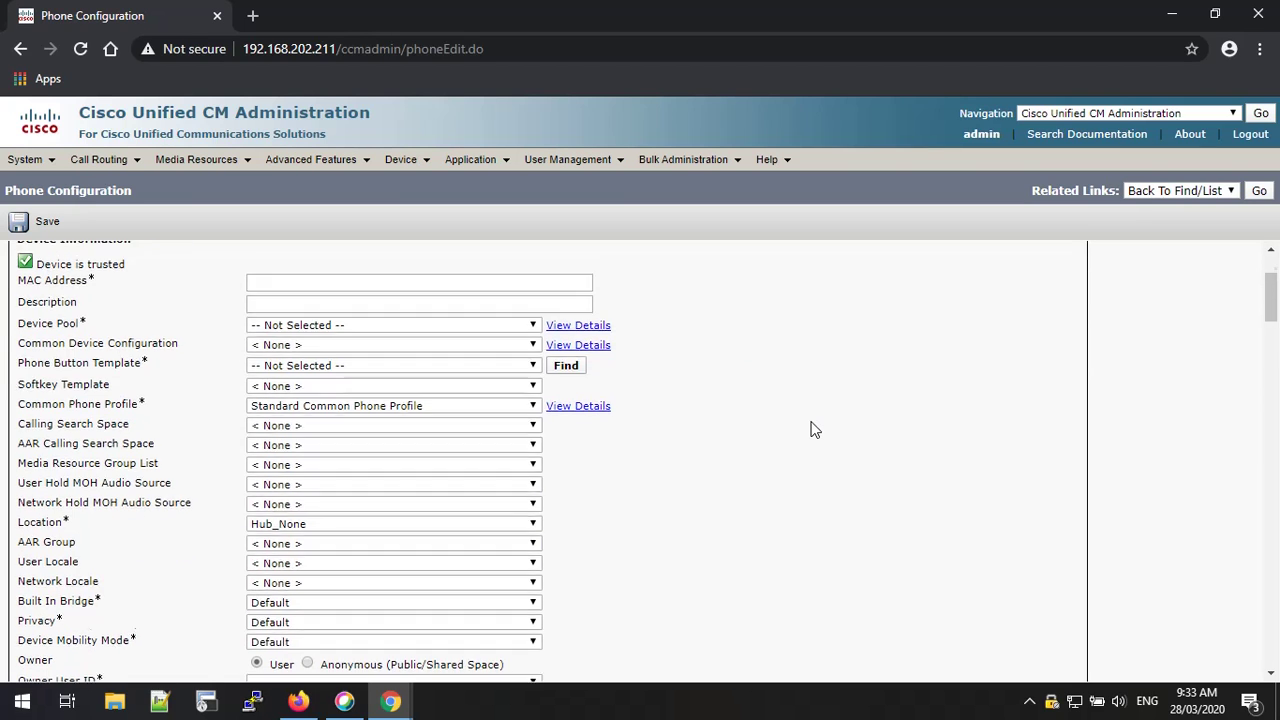
Step: Enter MAC address AAAAAAAAAAAA and description FIRST_PHONE for the new 7811 phone
left_click(315, 434)
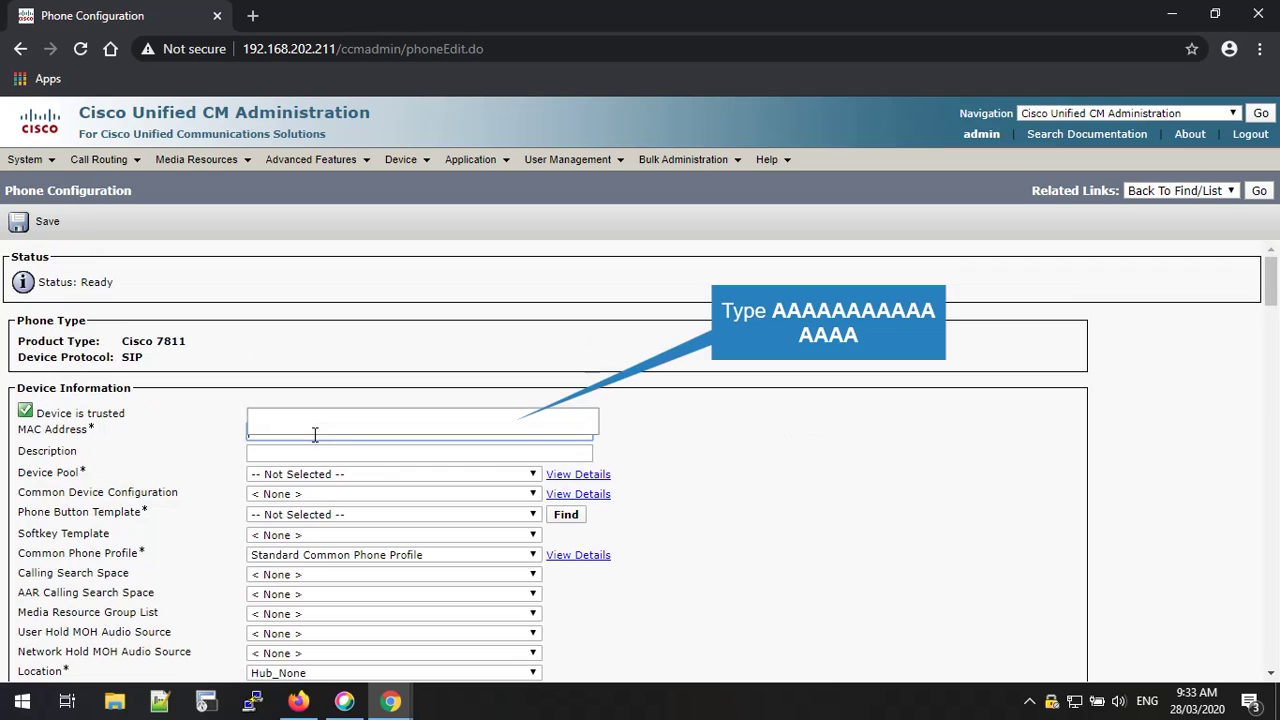
type("A")
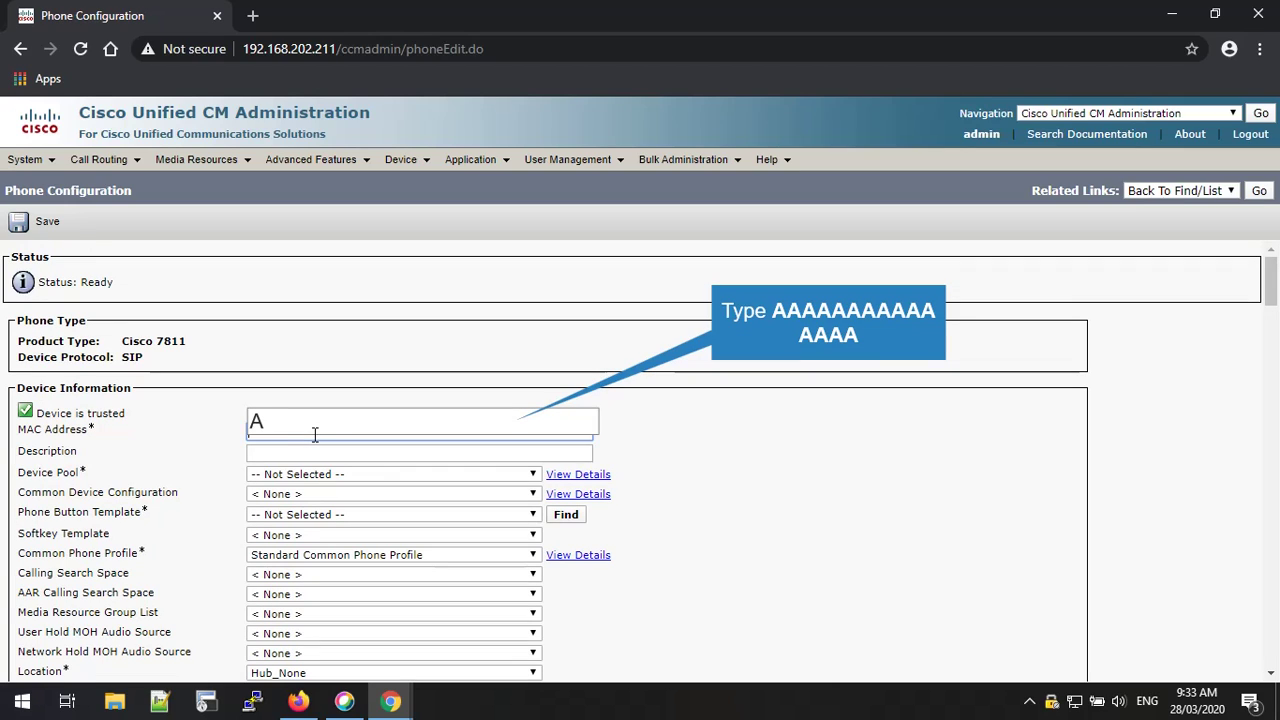
type("AAAAAAAAAAAA")
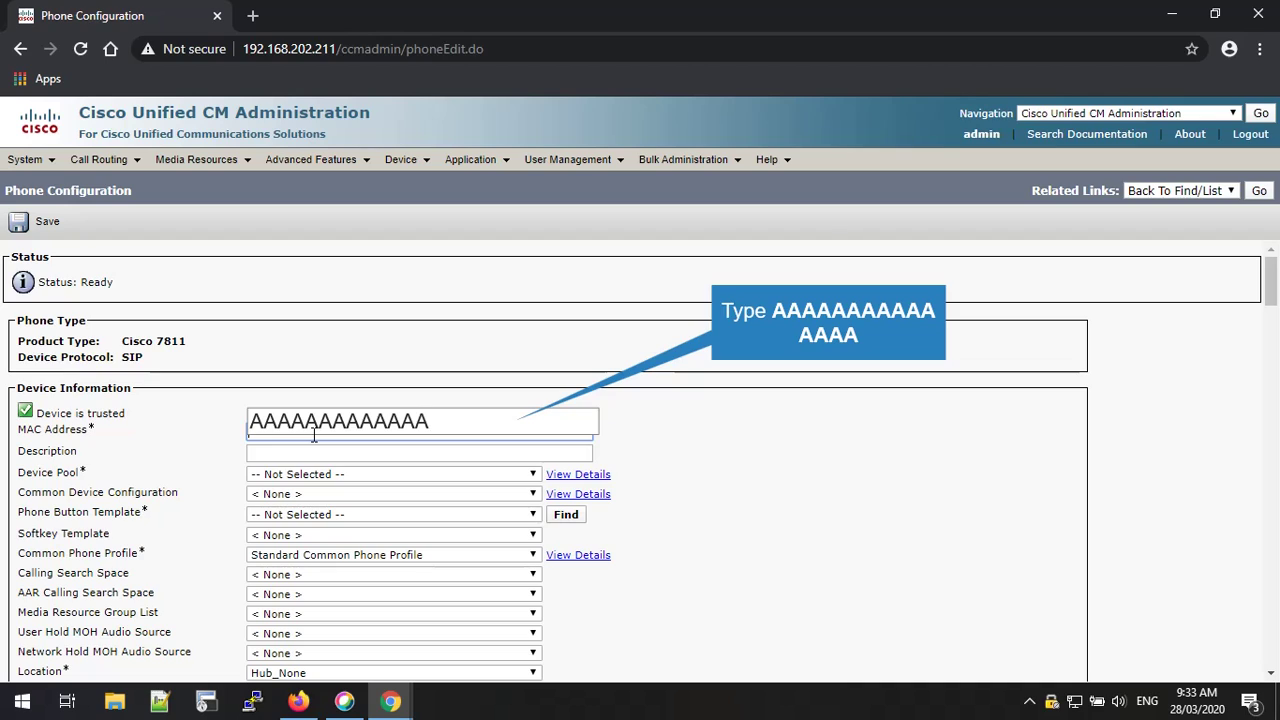
type("AA")
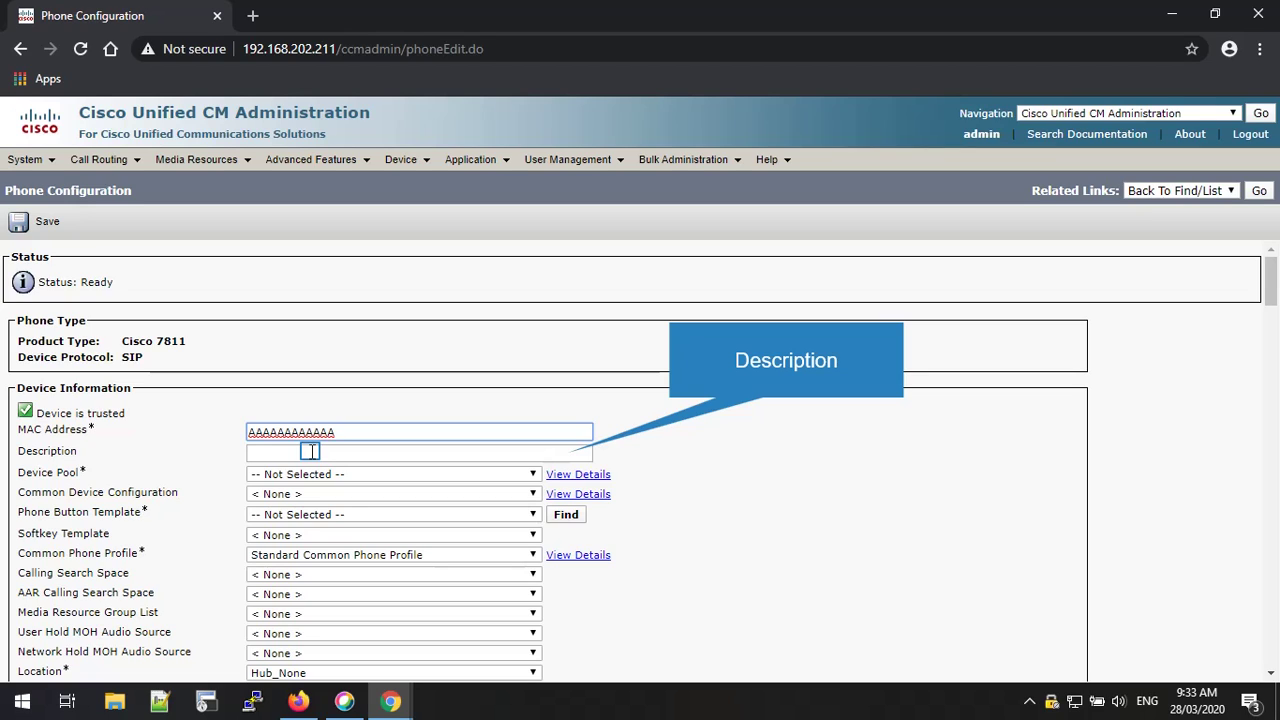
type("SEPAAAAAAAAAAAA")
left_click(310, 451)
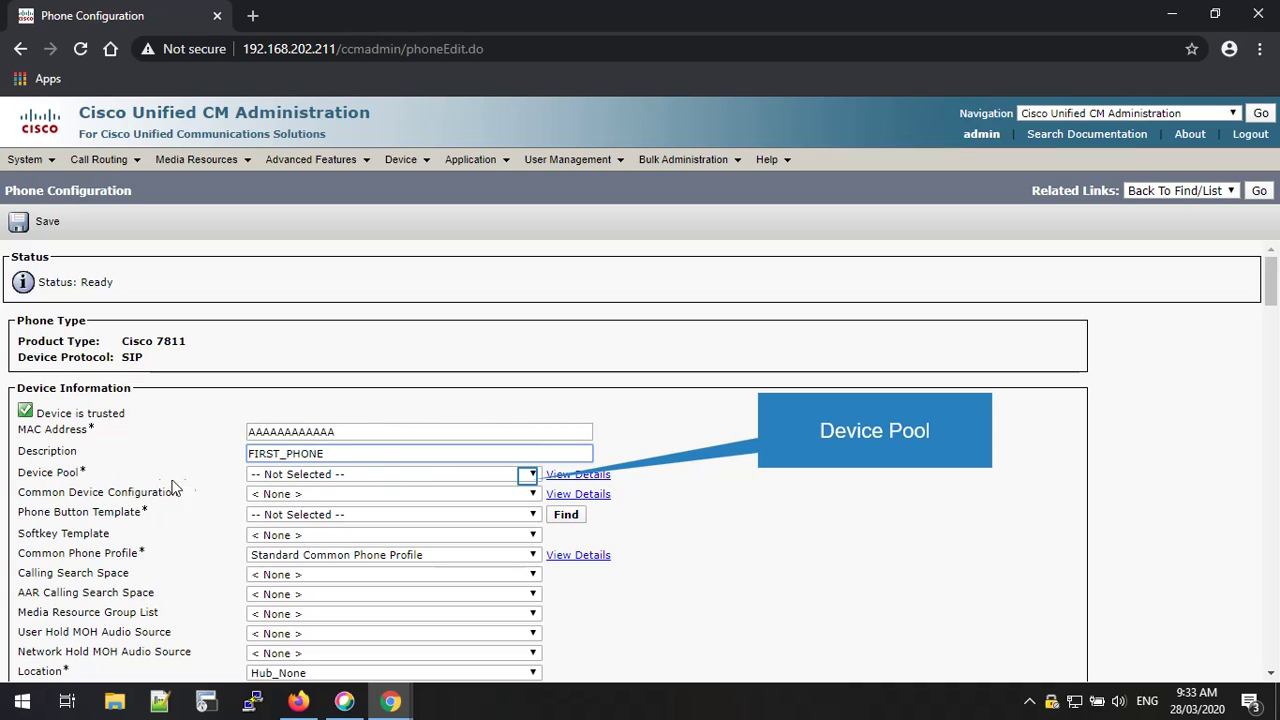
Step: Assign device pool DP-Raj and the Standard 7911 phone button template
left_click(530, 478)
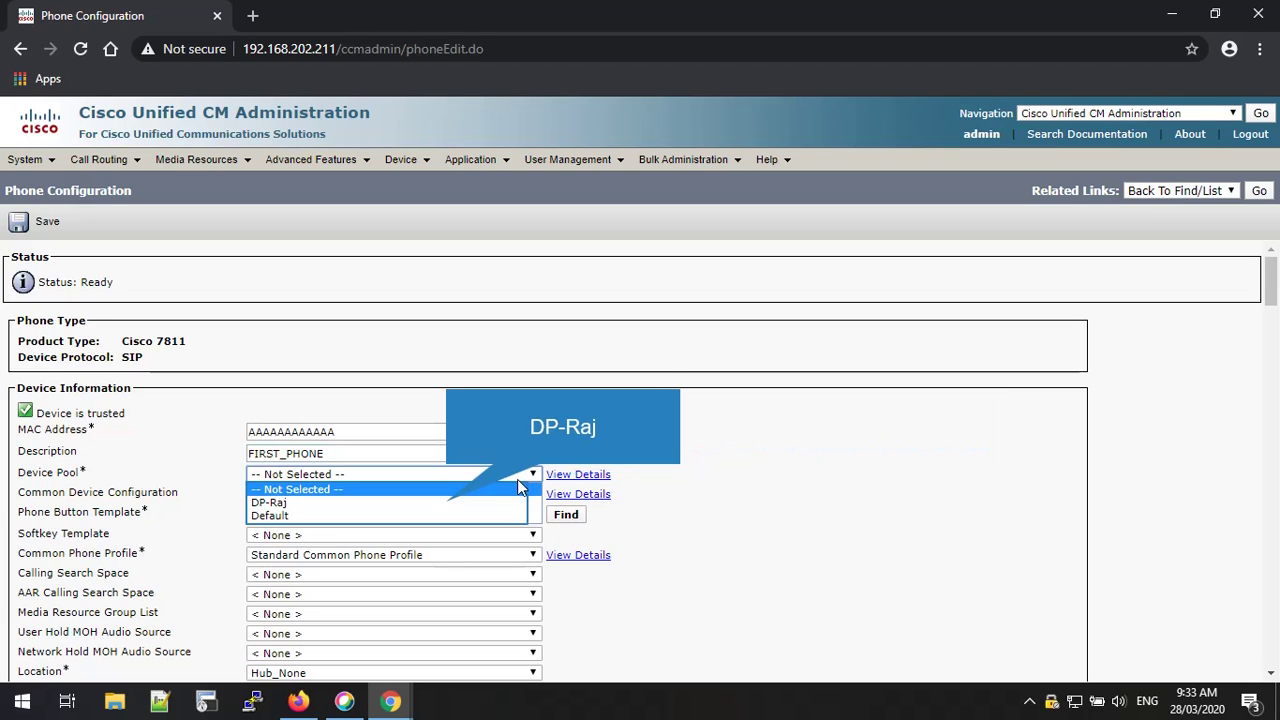
left_click(440, 502)
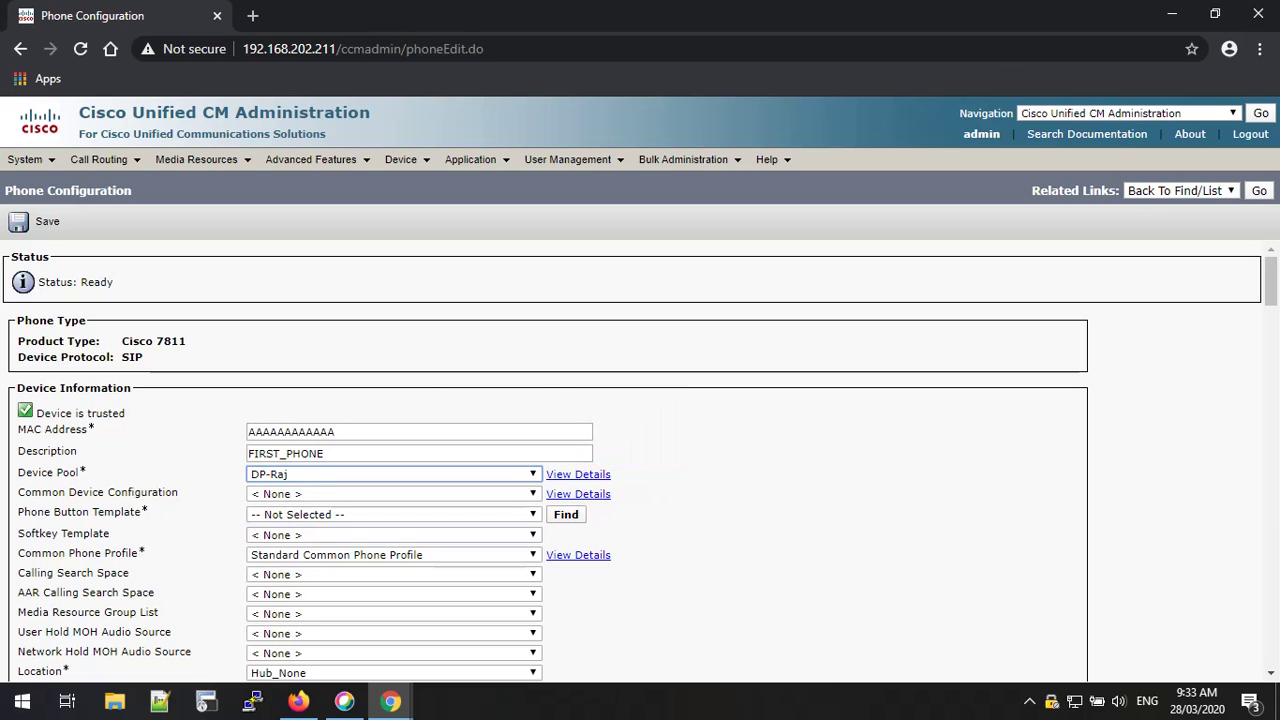
scroll(449, 509, "down", 2)
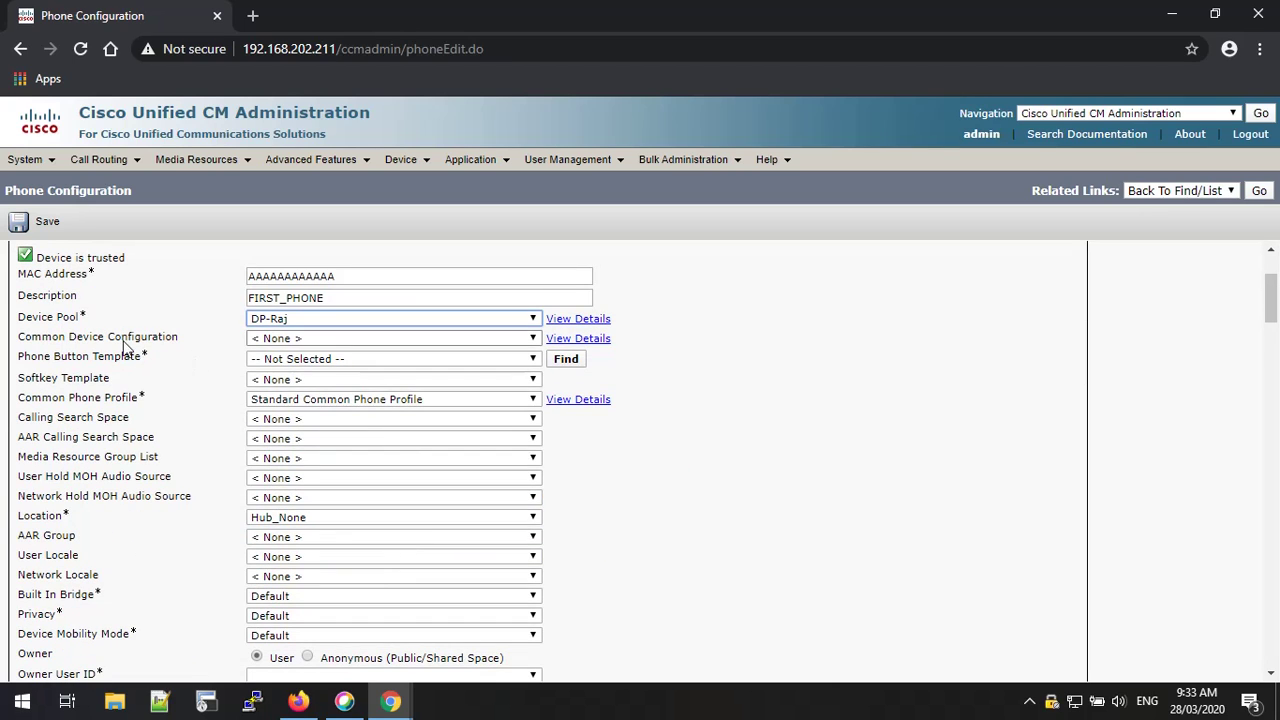
left_click(533, 362)
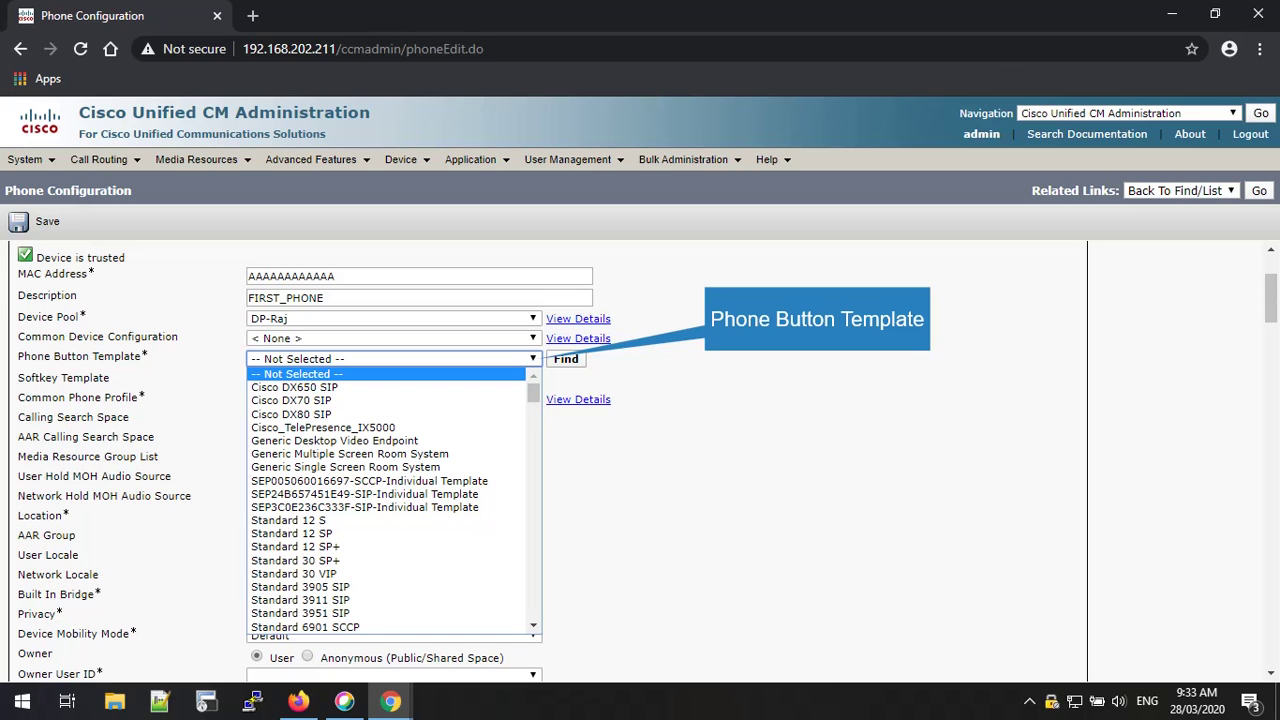
scroll(472, 463, "down", 6)
scroll(473, 465, "up", 3)
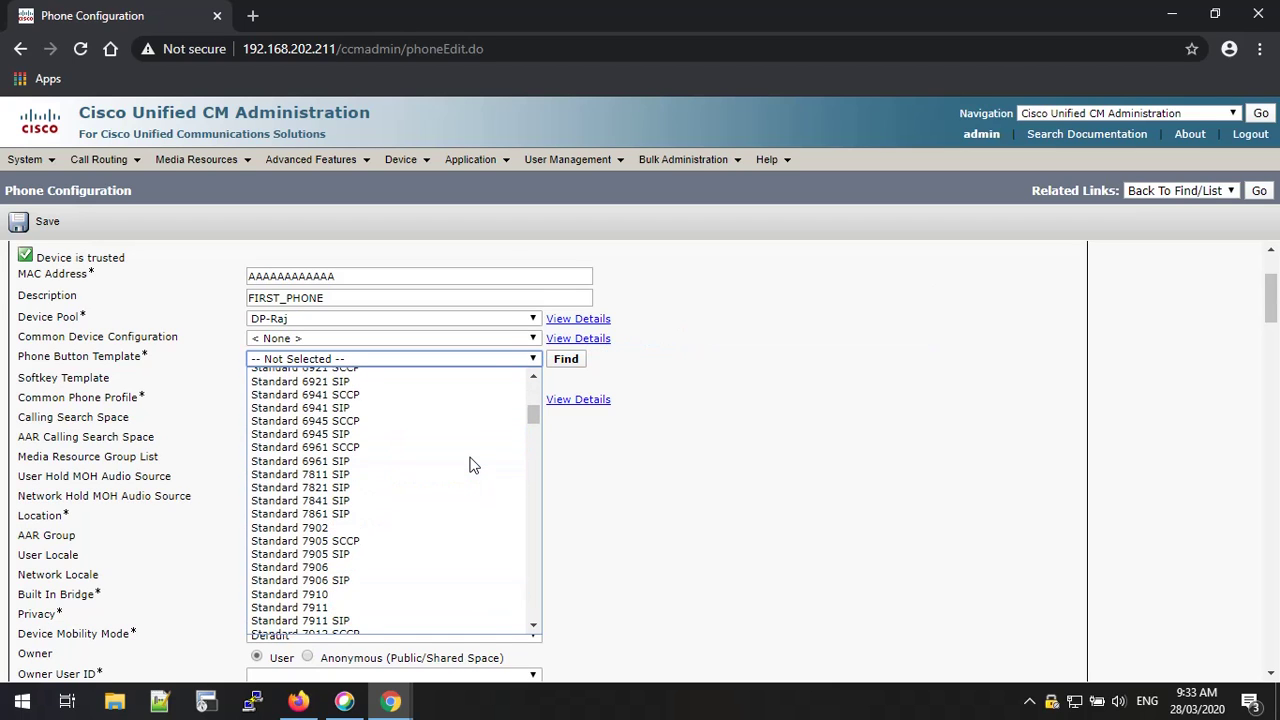
scroll(472, 465, "down", 4)
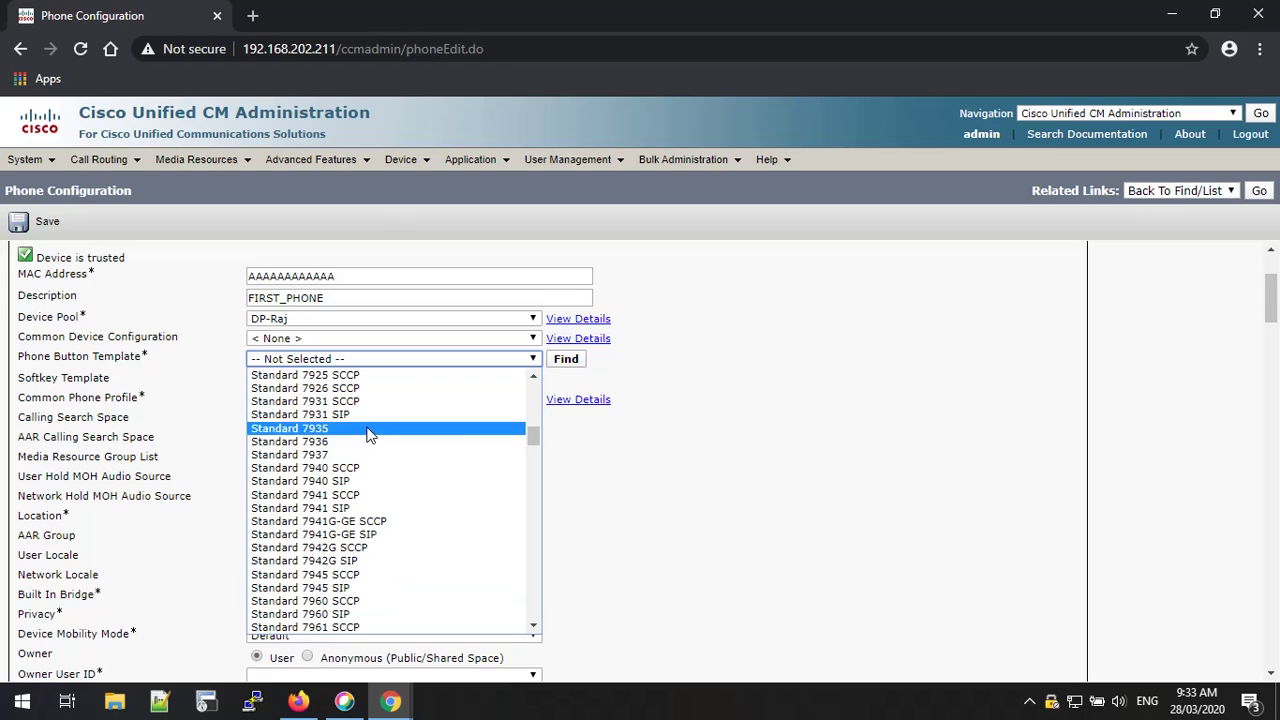
scroll(362, 456, "down", 2)
scroll(362, 456, "up", 6)
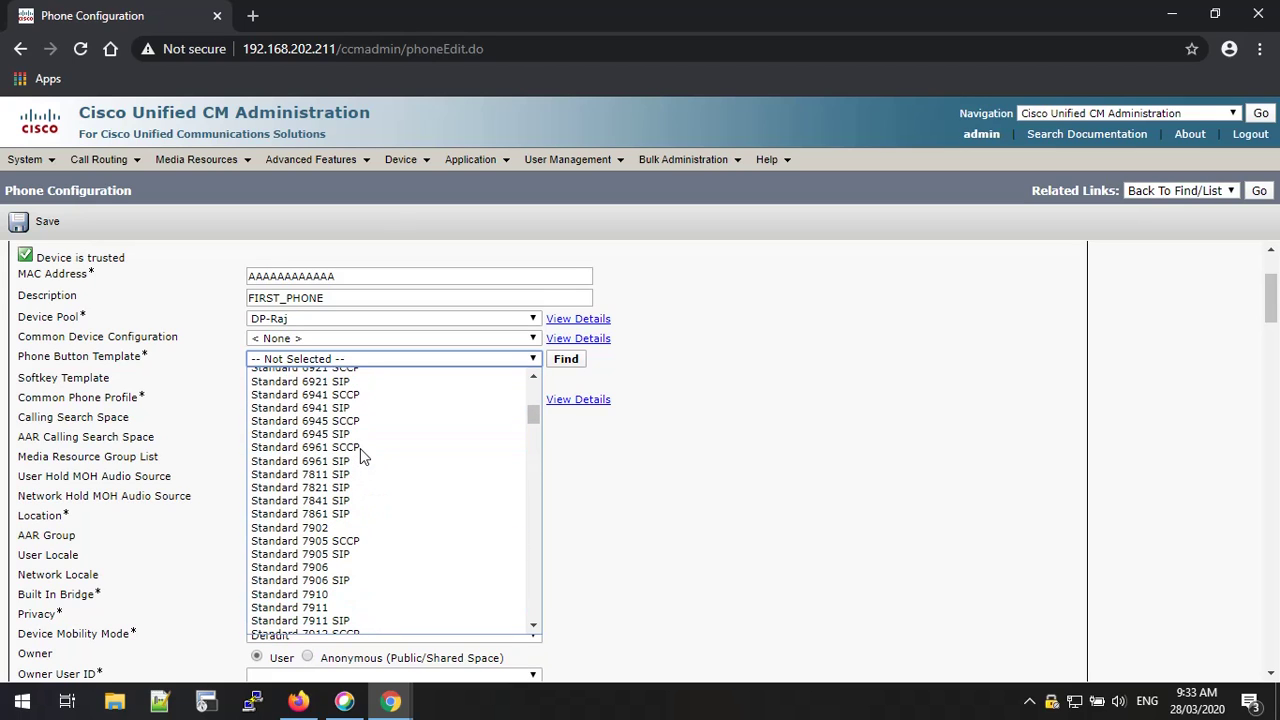
left_click(330, 607)
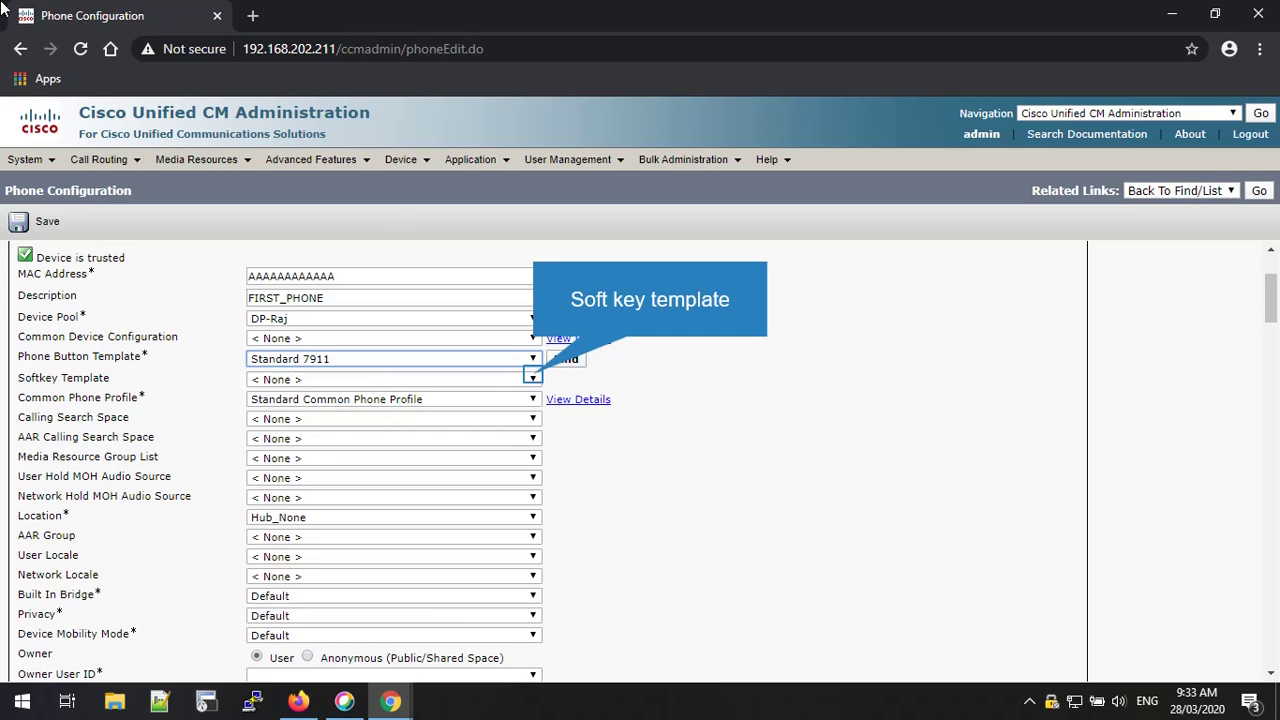
Step: Set the softkey template to Standard User
left_click(533, 379)
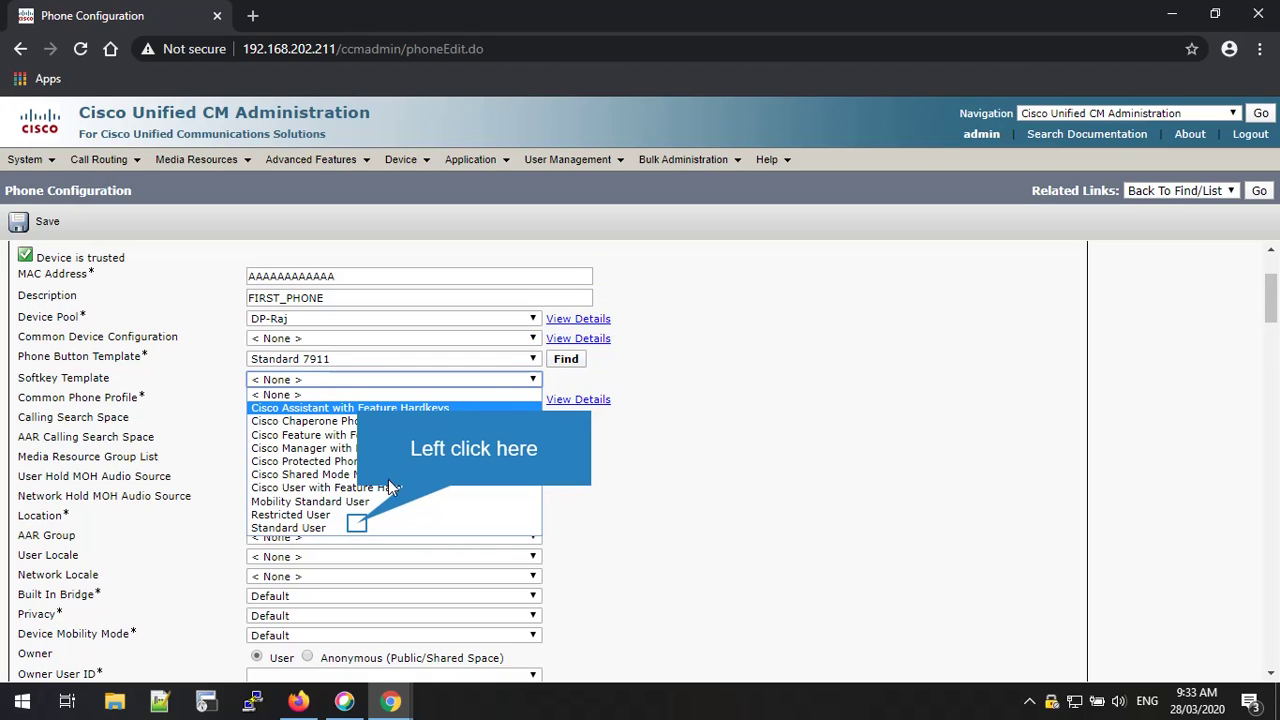
left_click(290, 527)
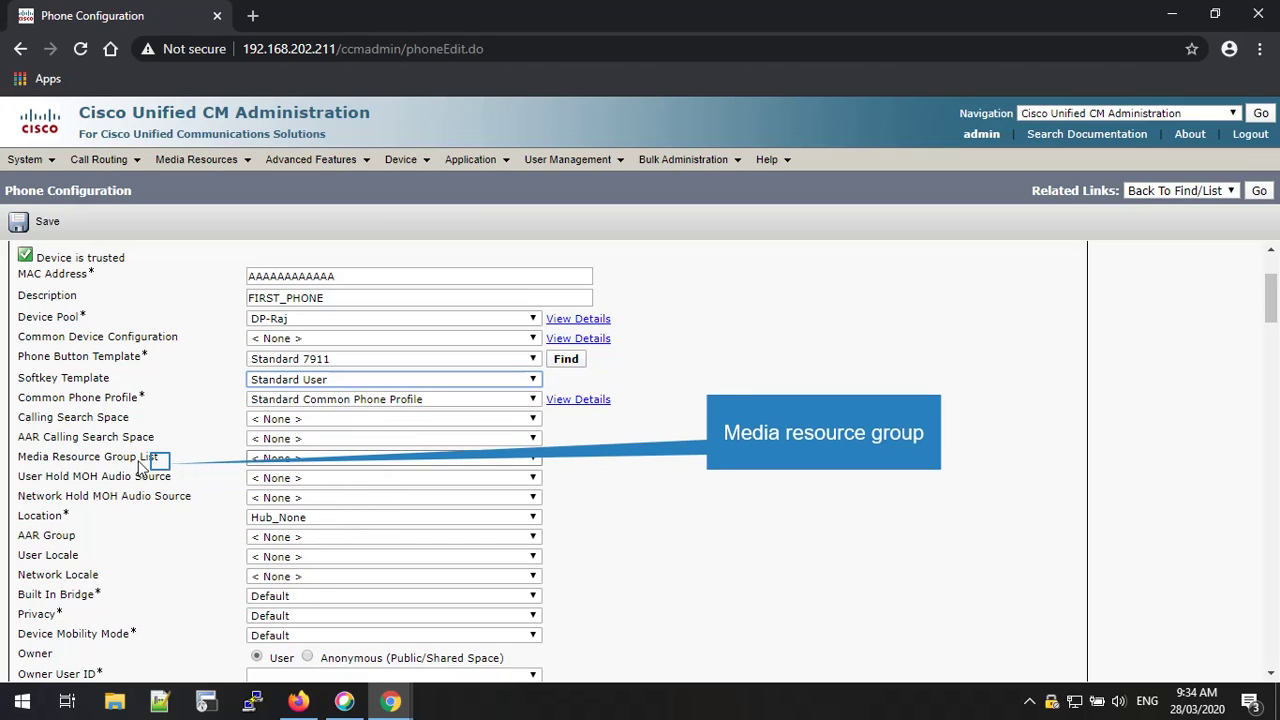
left_click_drag(135, 467, 84, 458)
left_click(617, 493)
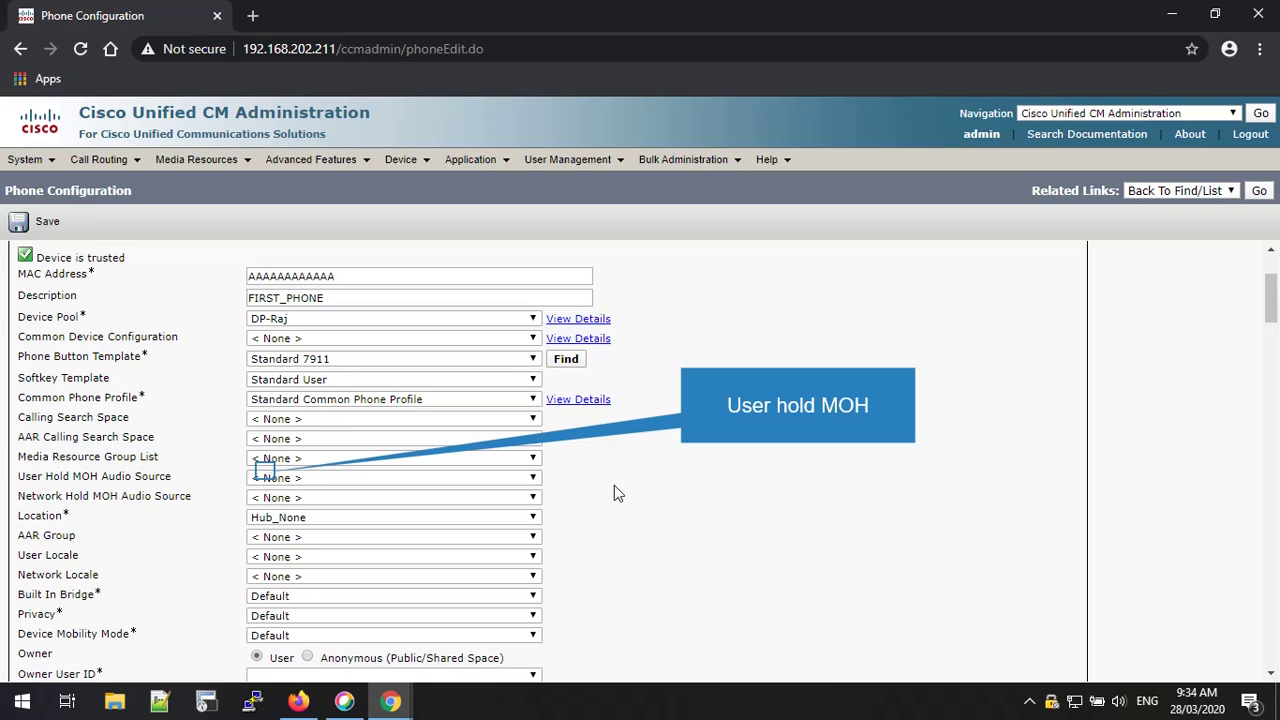
Step: Set user and network hold audio to 1-SampleAudioSource and Location to Phantom
left_click(265, 477)
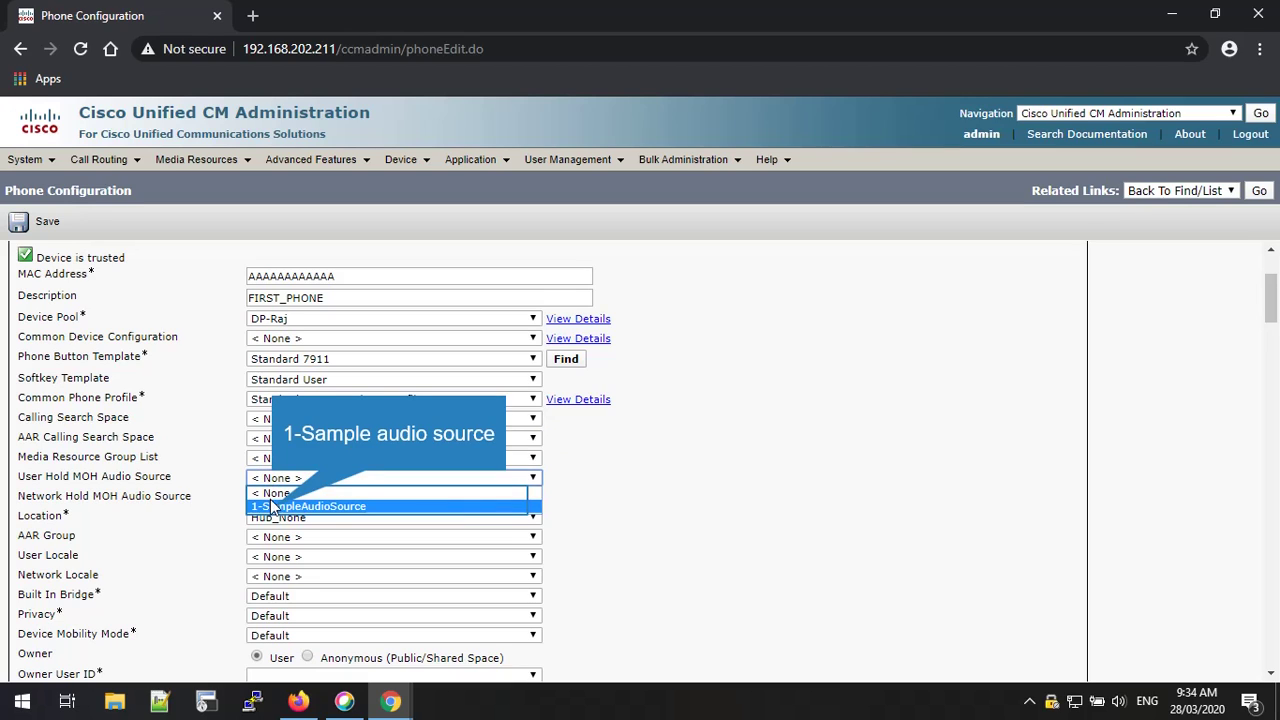
left_click(272, 504)
left_click(280, 499)
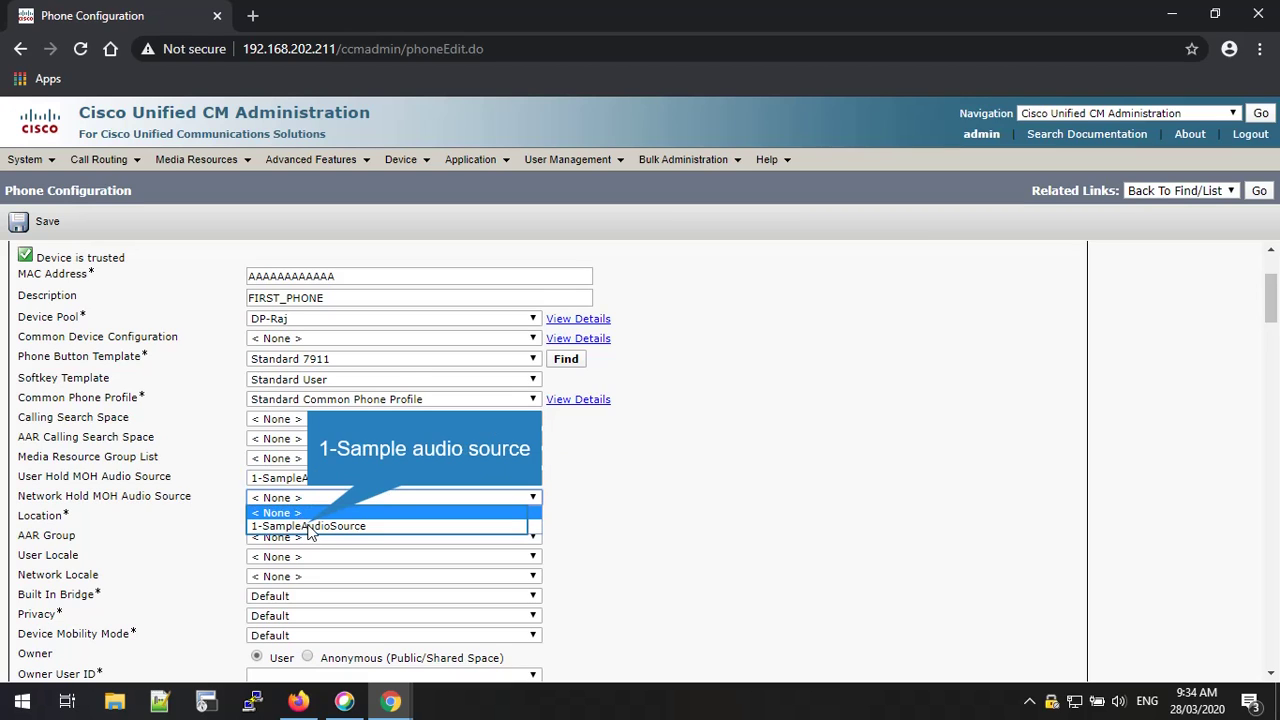
left_click(310, 526)
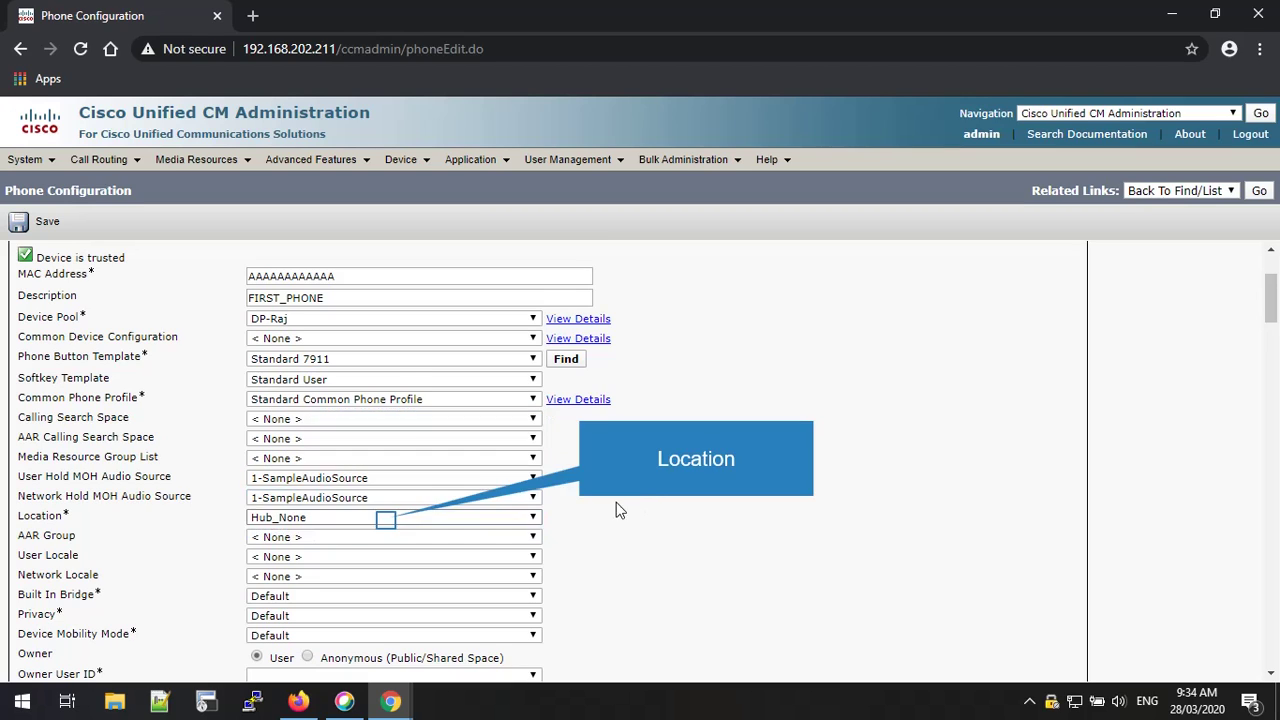
left_click(387, 524)
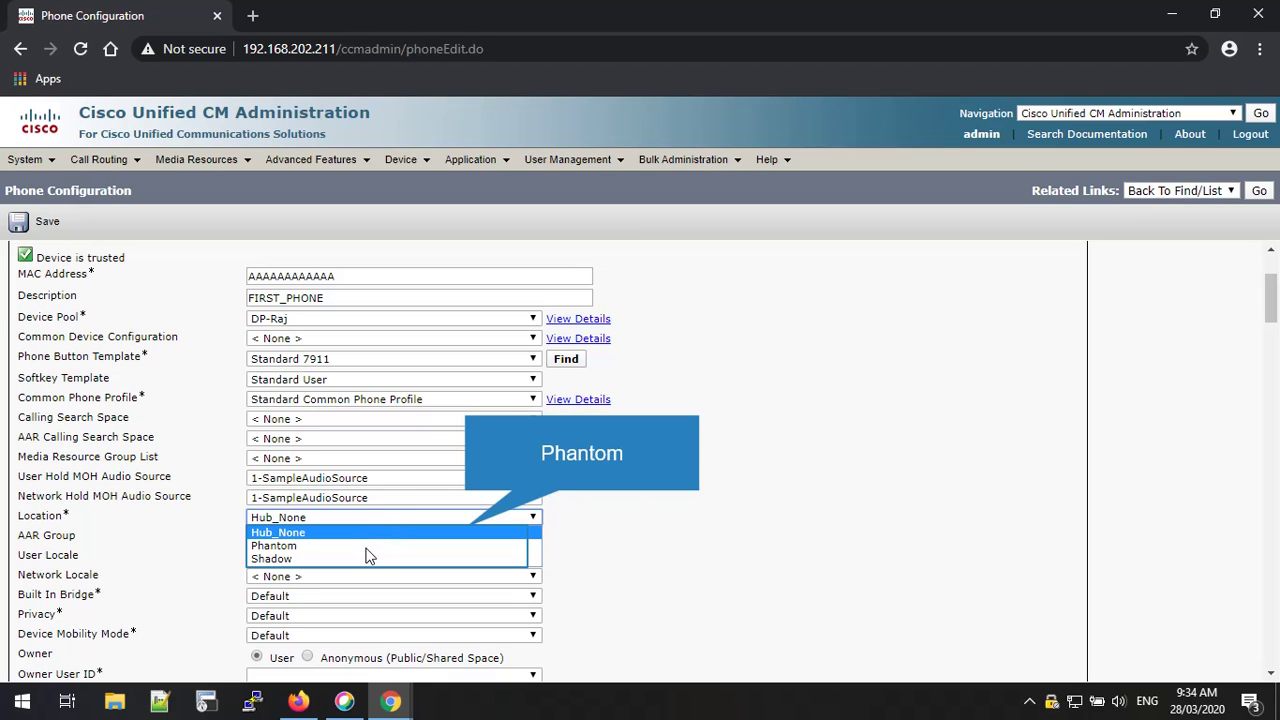
left_click(274, 546)
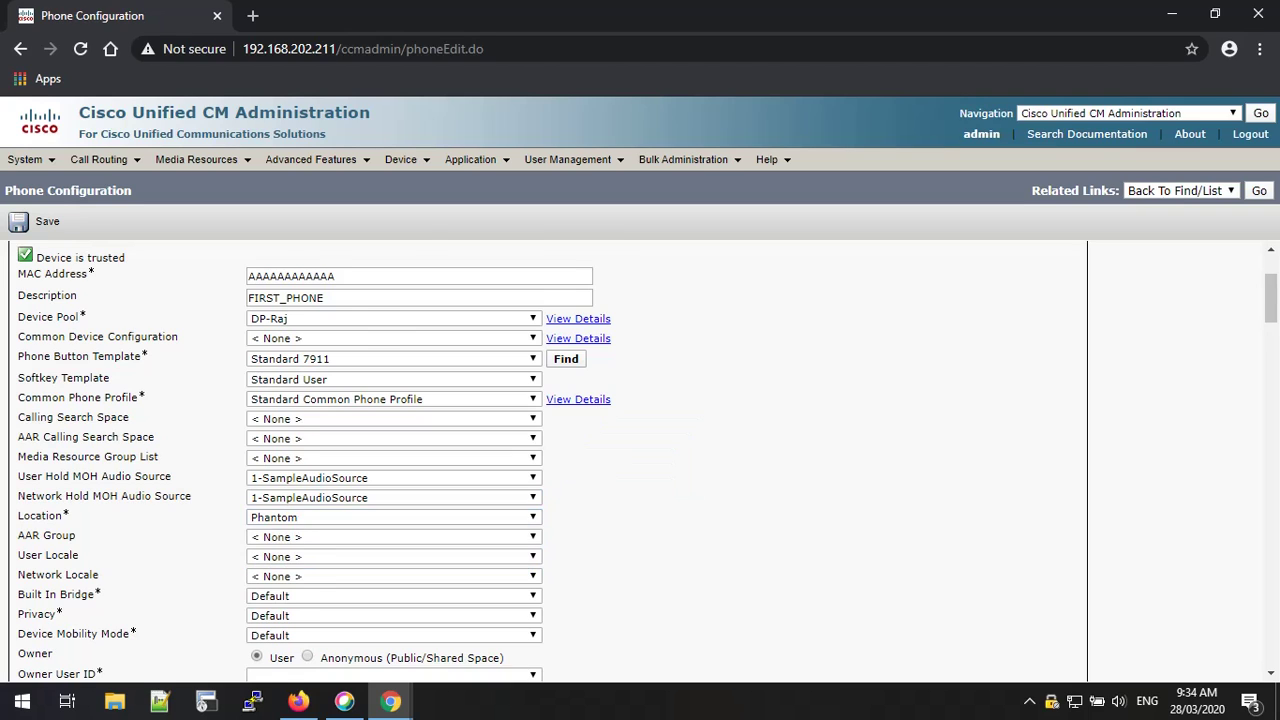
scroll(604, 500, "down", 3)
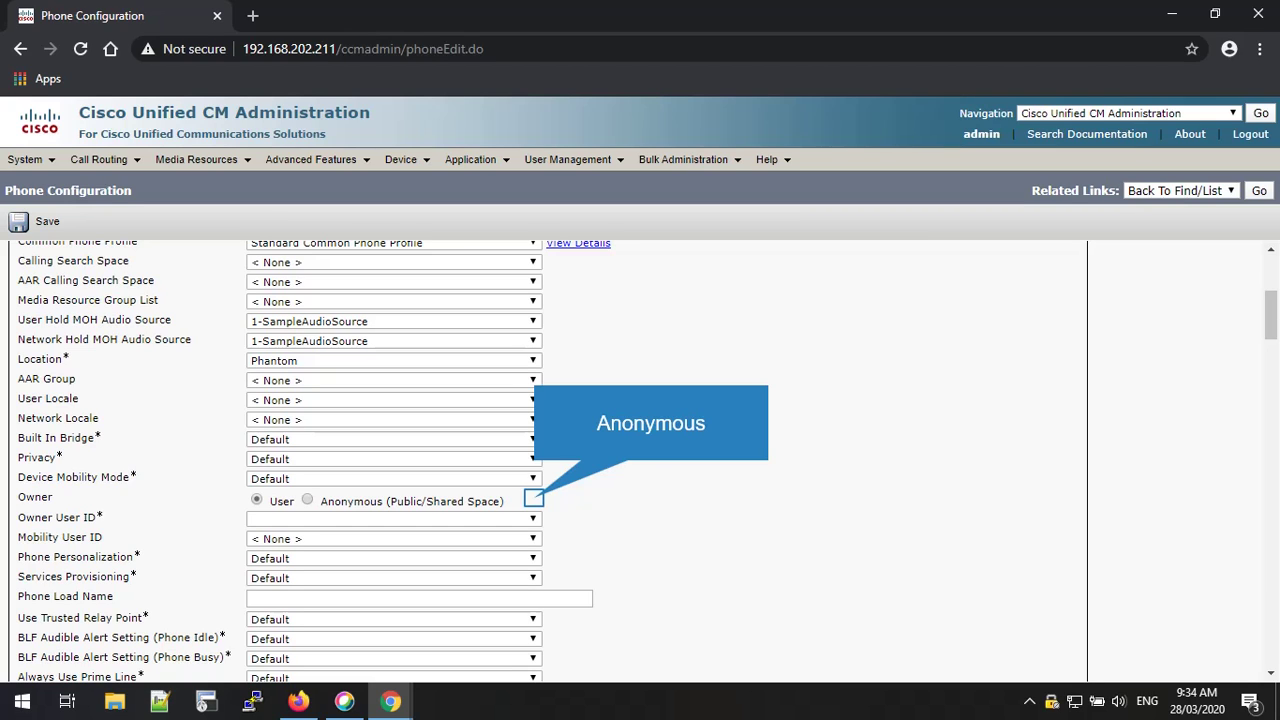
Step: Scroll down the phone form to the Protocol Specific Information section
scroll(578, 480, "down", 3)
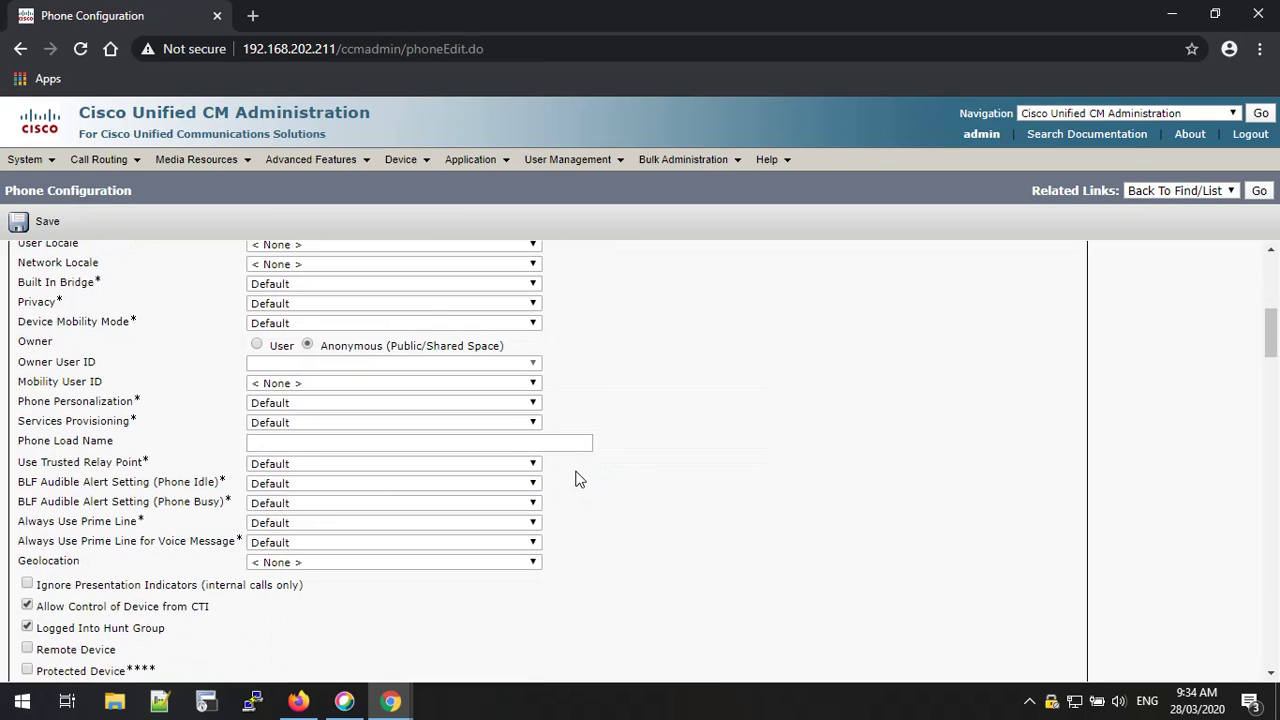
scroll(578, 480, "down", 3)
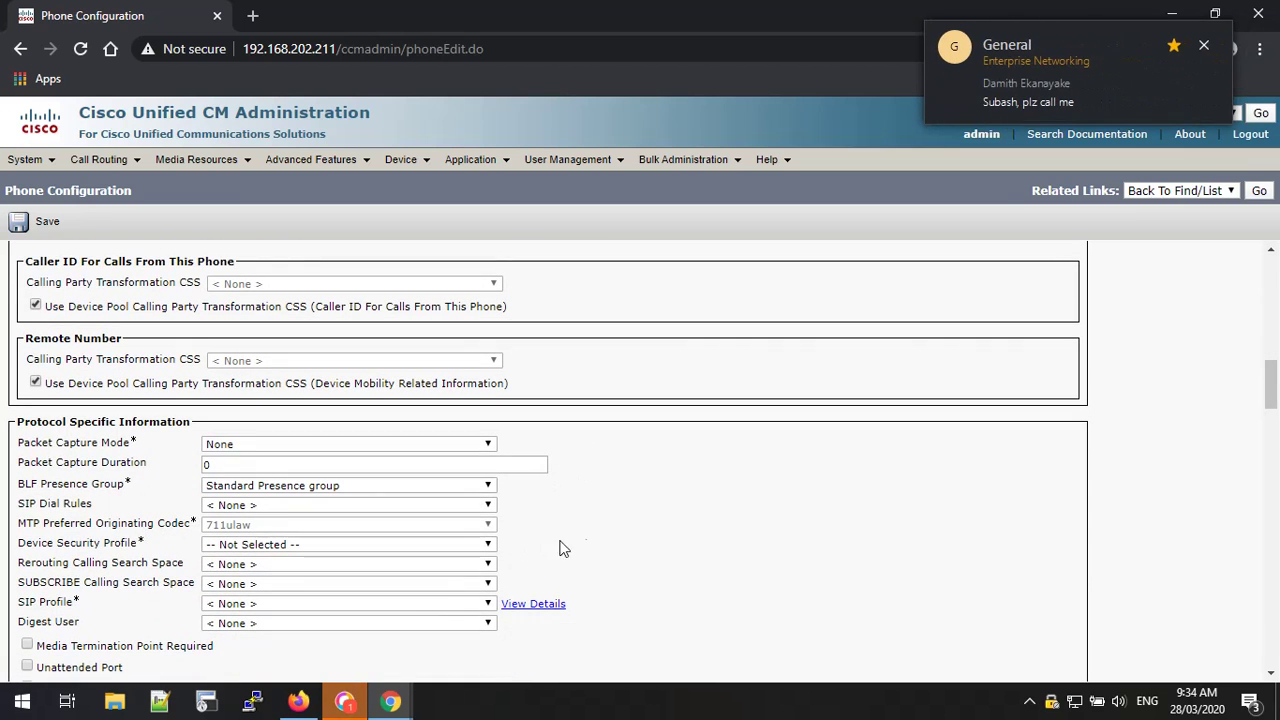
Step: Choose Cisco 7811 - Standard SIP Non-Secure Profile for security and Standard SIP Profile
left_click(248, 548)
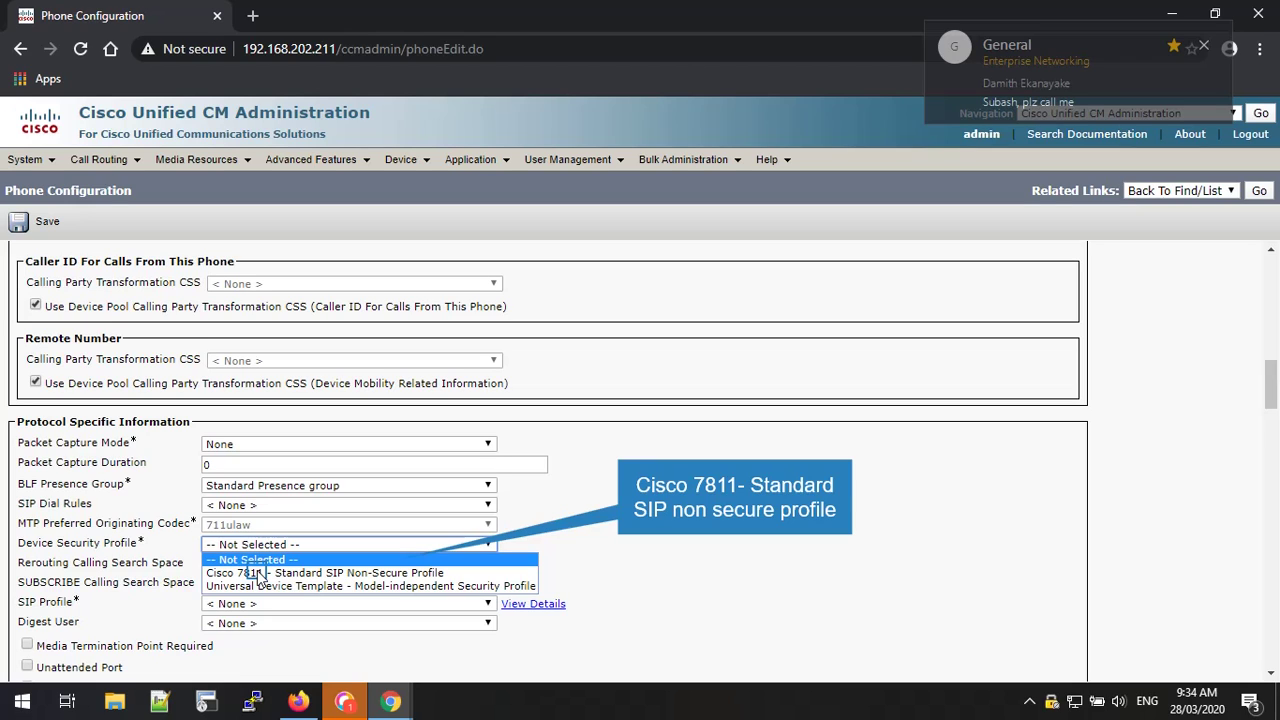
left_click(258, 573)
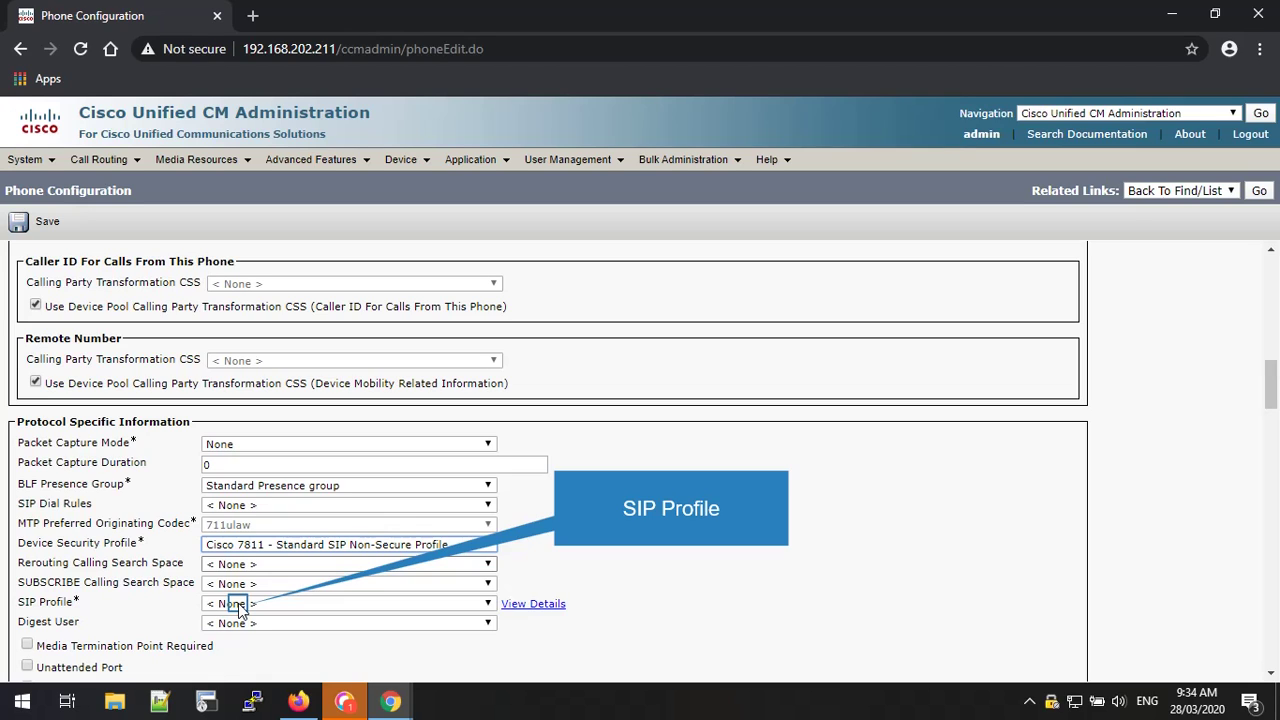
left_click(240, 606)
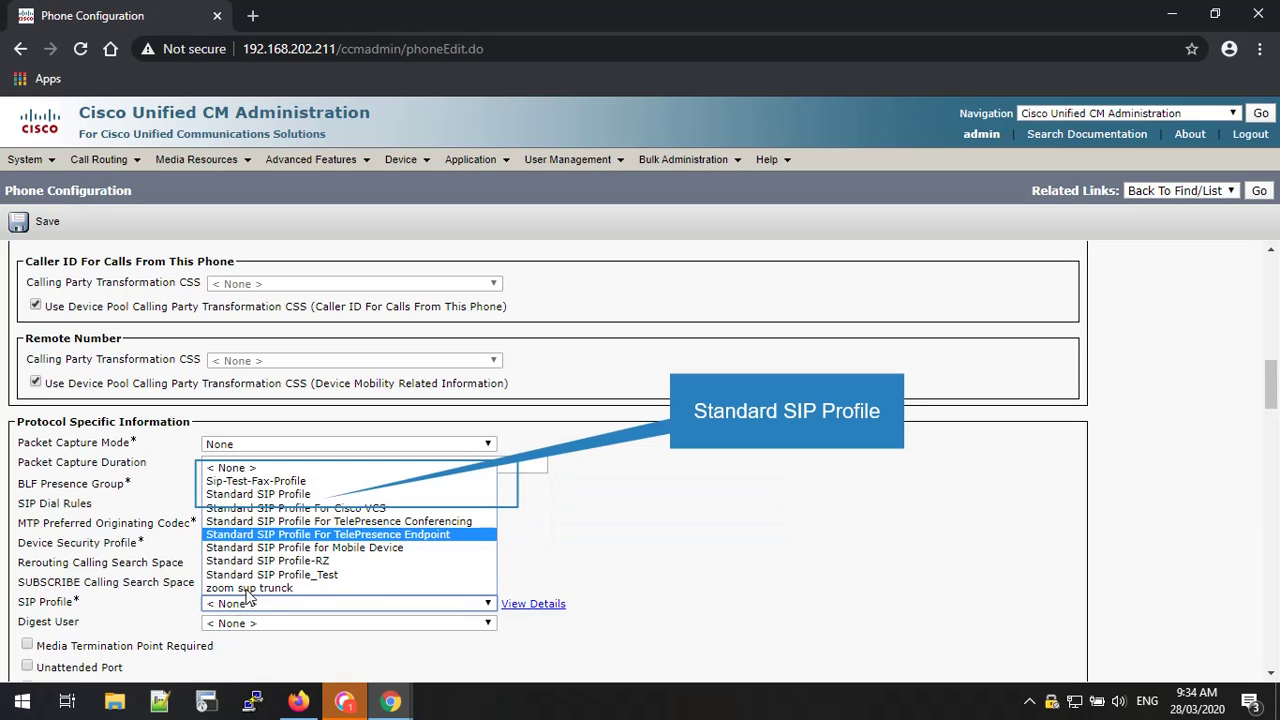
left_click(296, 495)
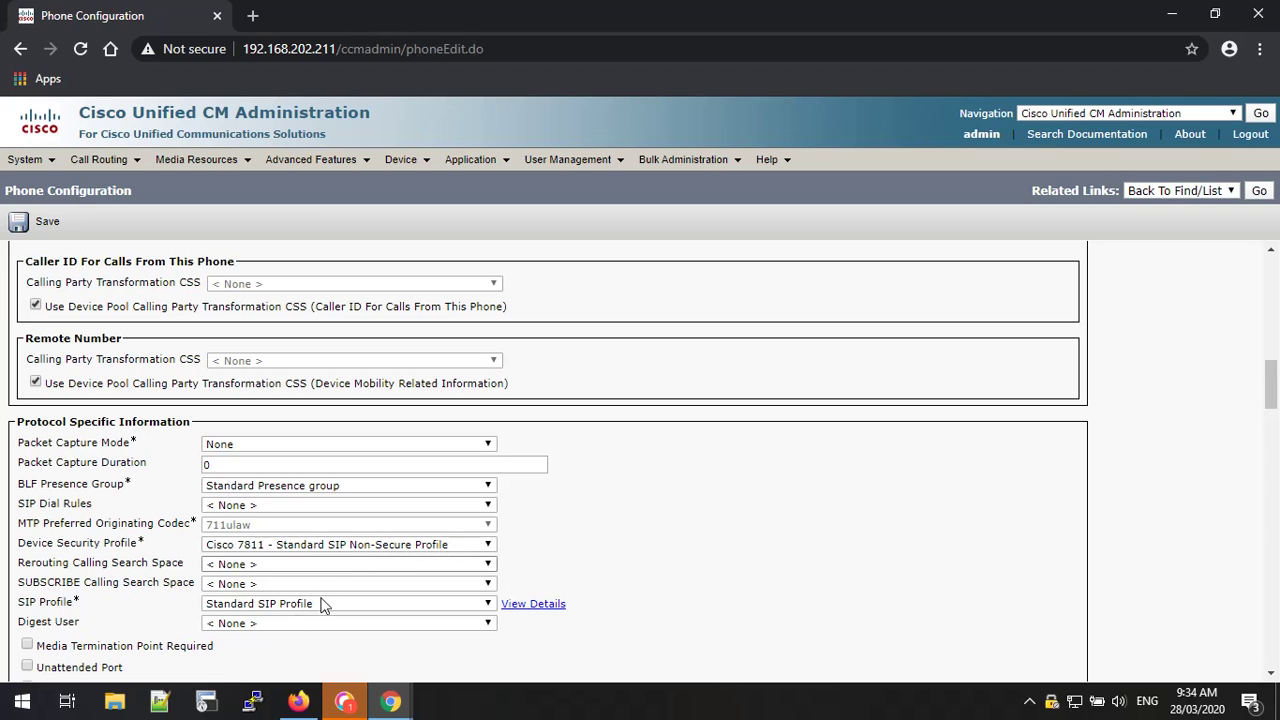
scroll(378, 543, "down", 7)
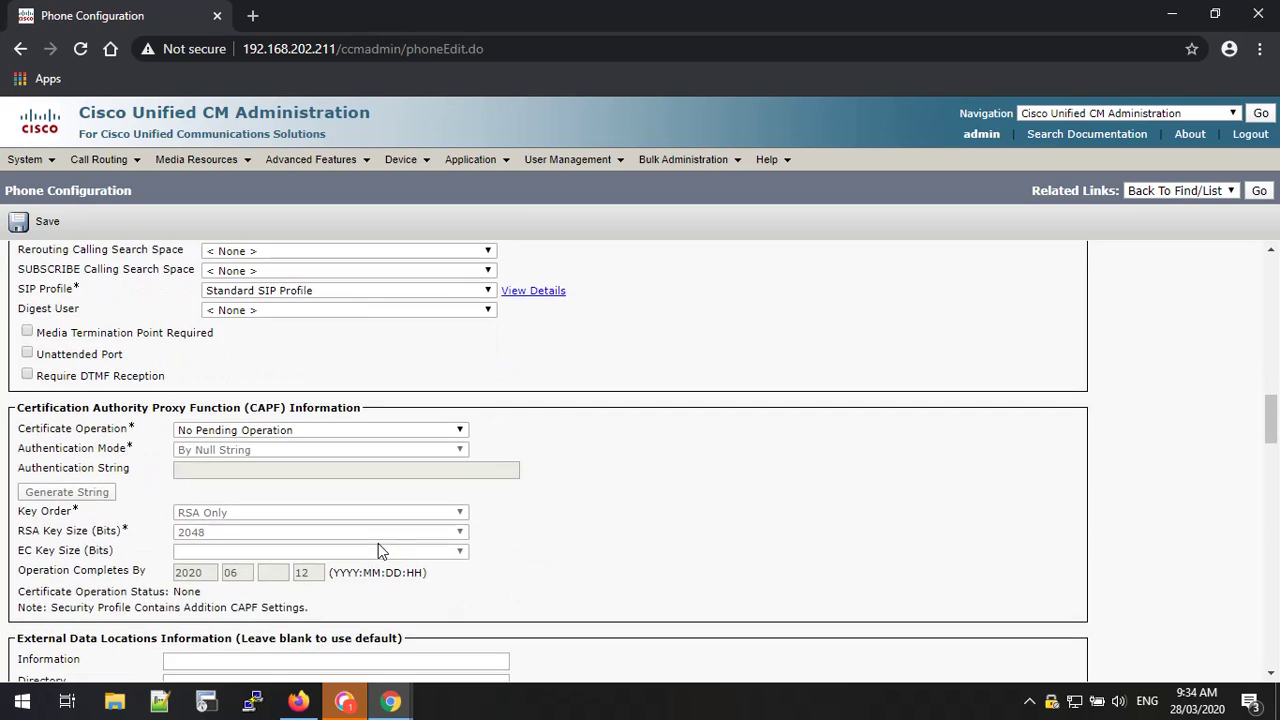
scroll(378, 543, "down", 7)
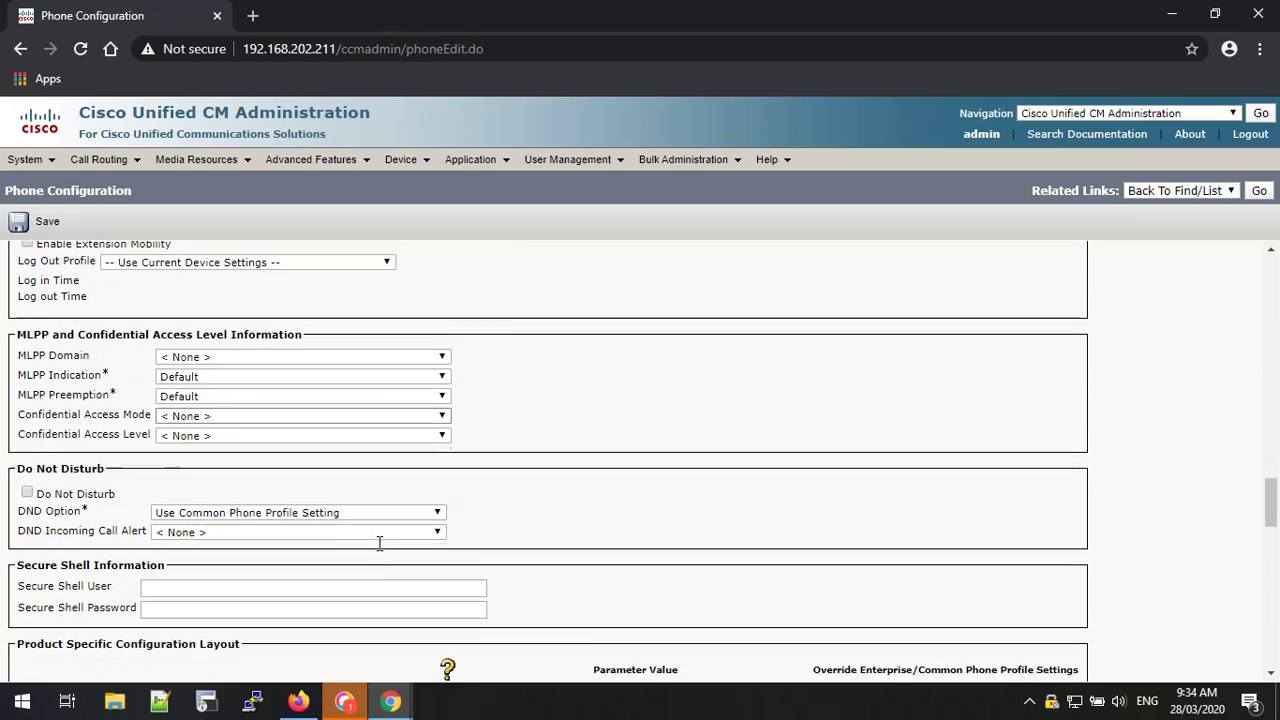
scroll(378, 550, "down", 7)
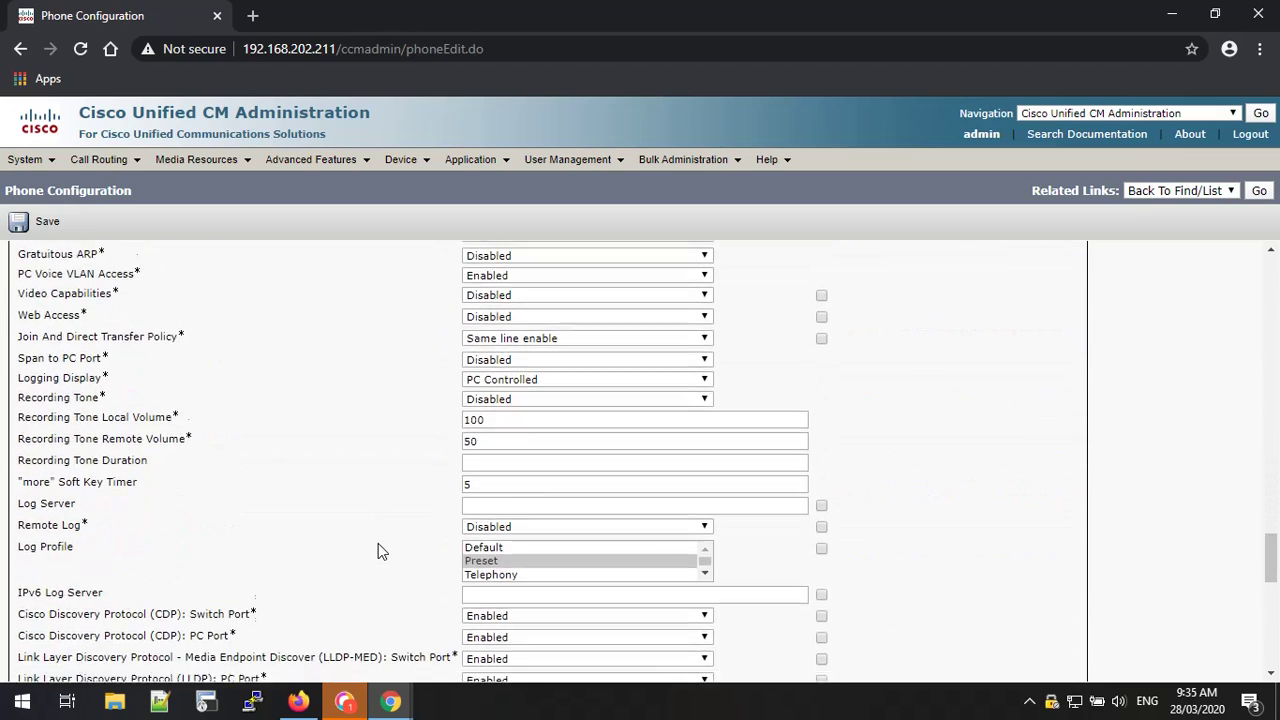
Step: Save the new phone and acknowledge the Apply Config reminder
scroll(378, 550, "down", 5)
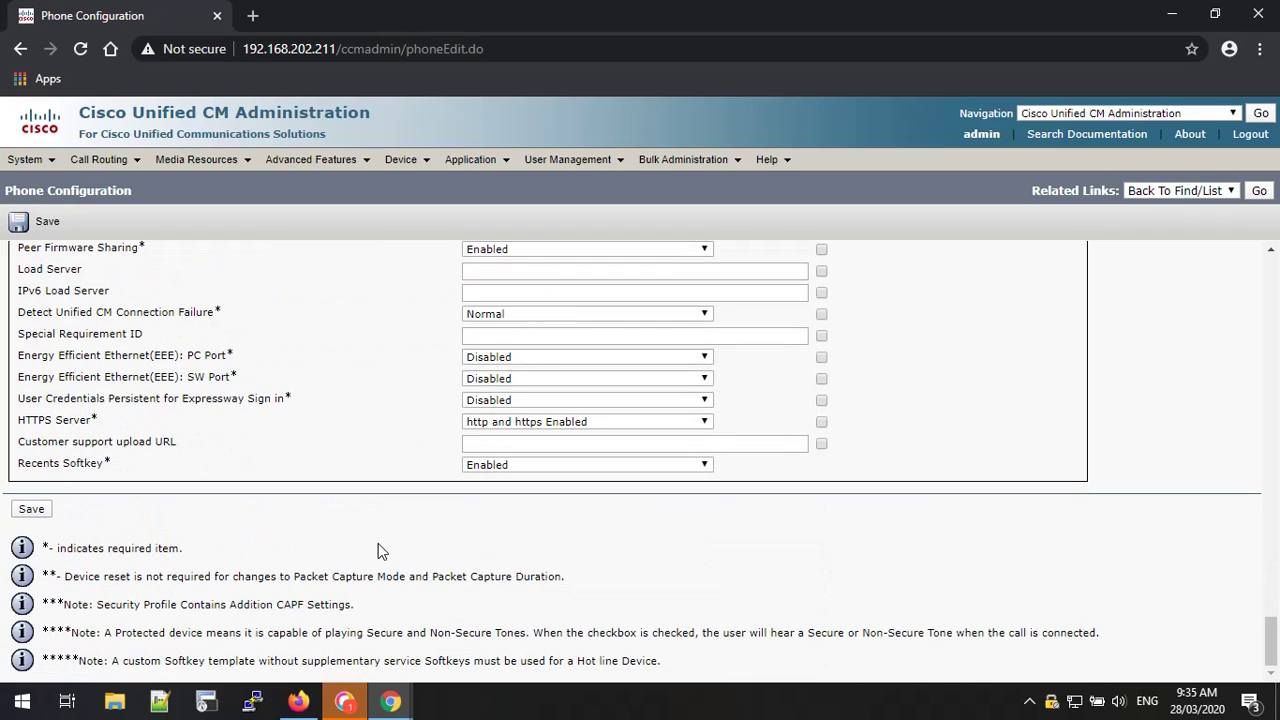
left_click(36, 512)
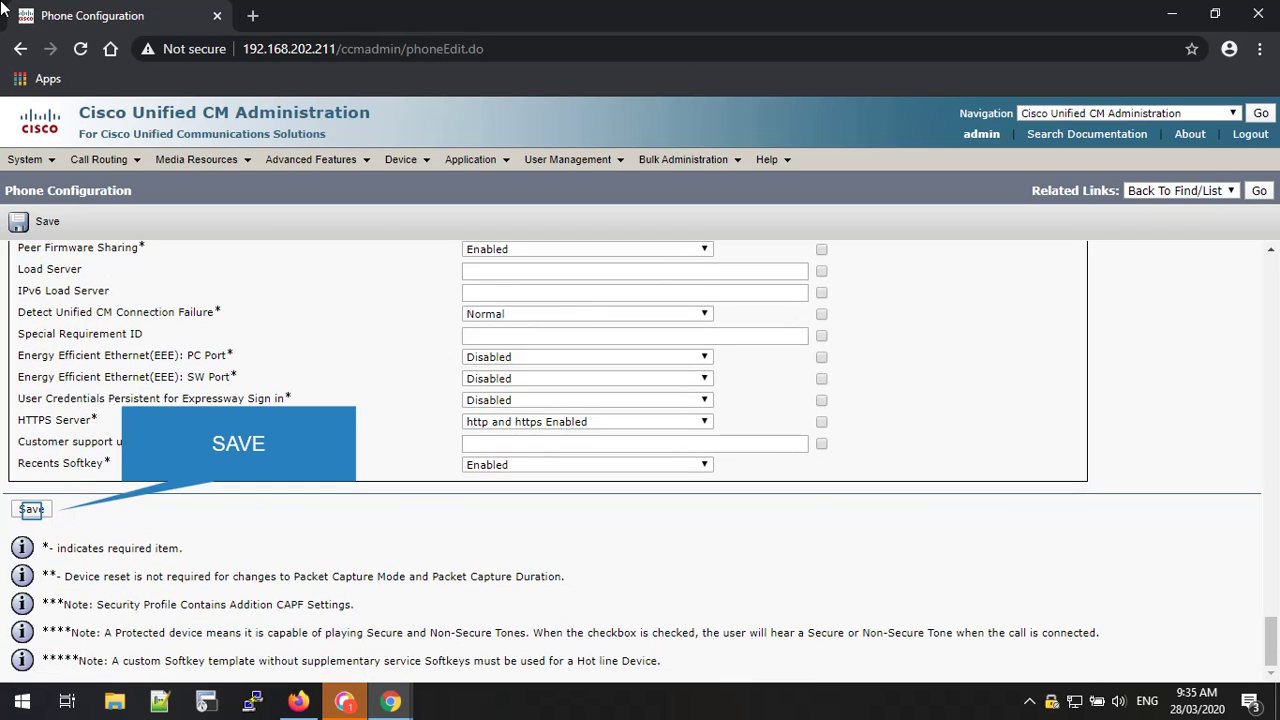
left_click(31, 511)
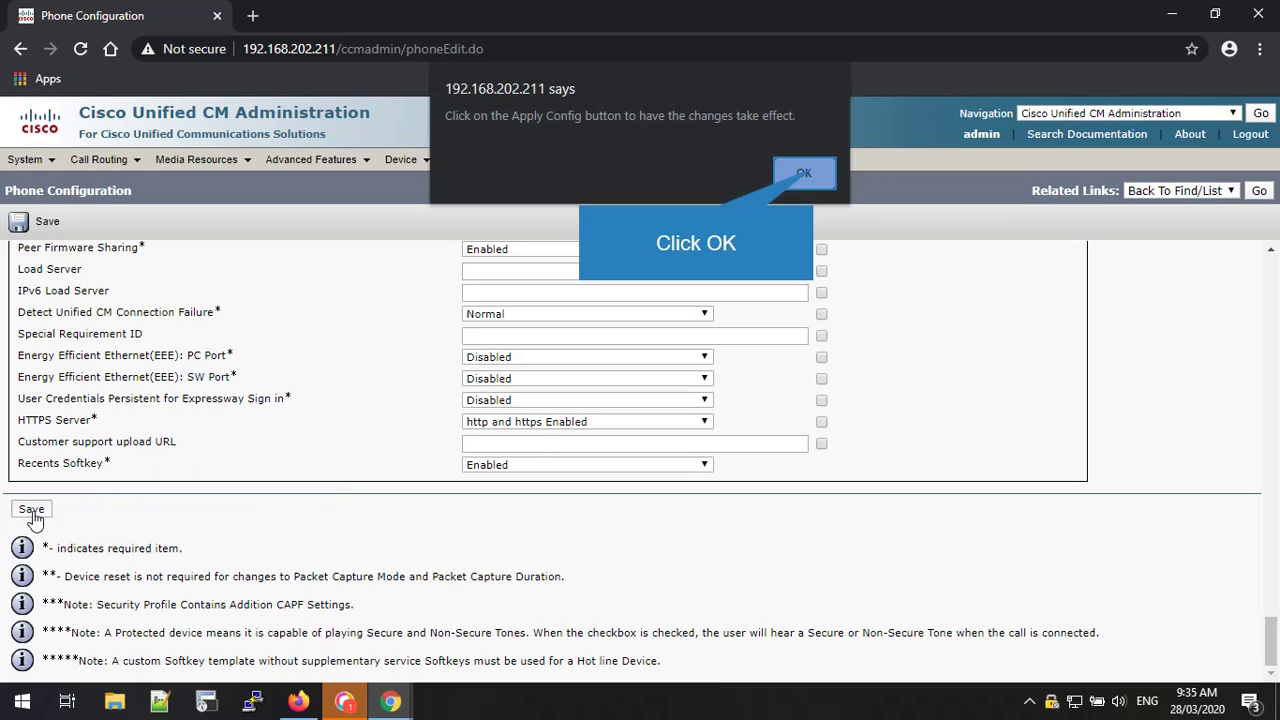
left_click(810, 172)
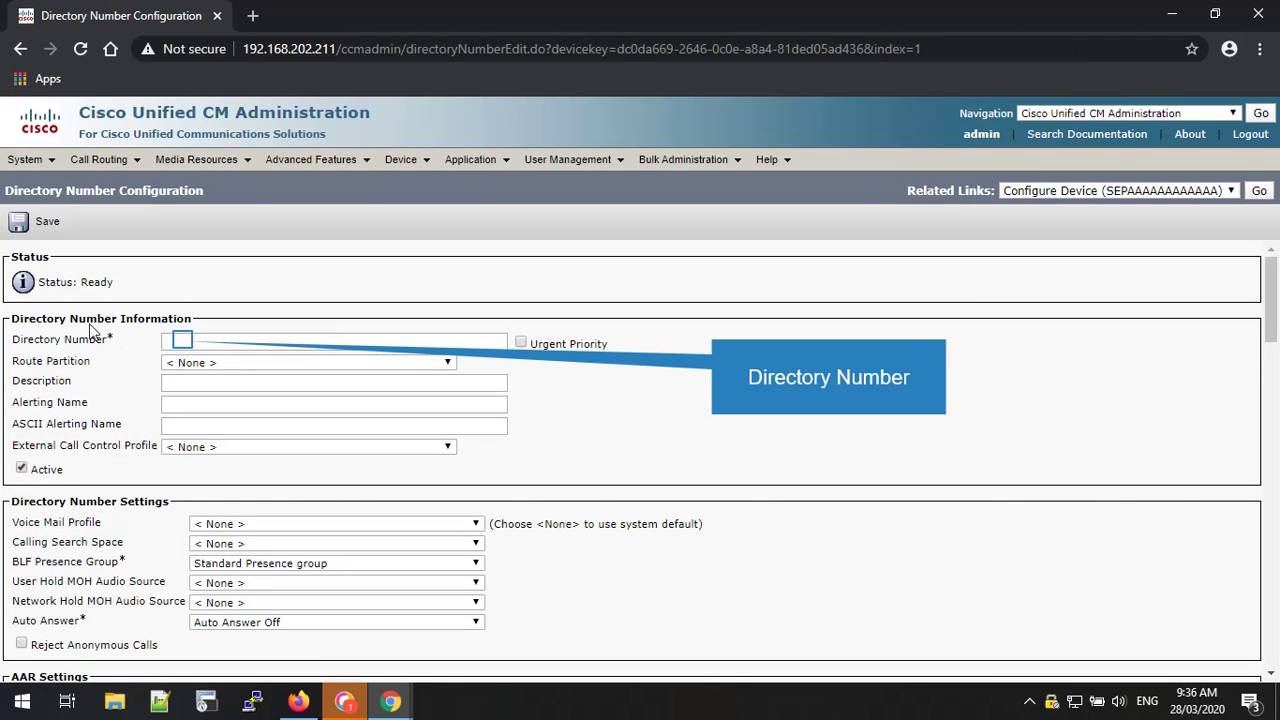
Step: Enter directory number 65353 for line 1 and let the page refresh
left_click(182, 340)
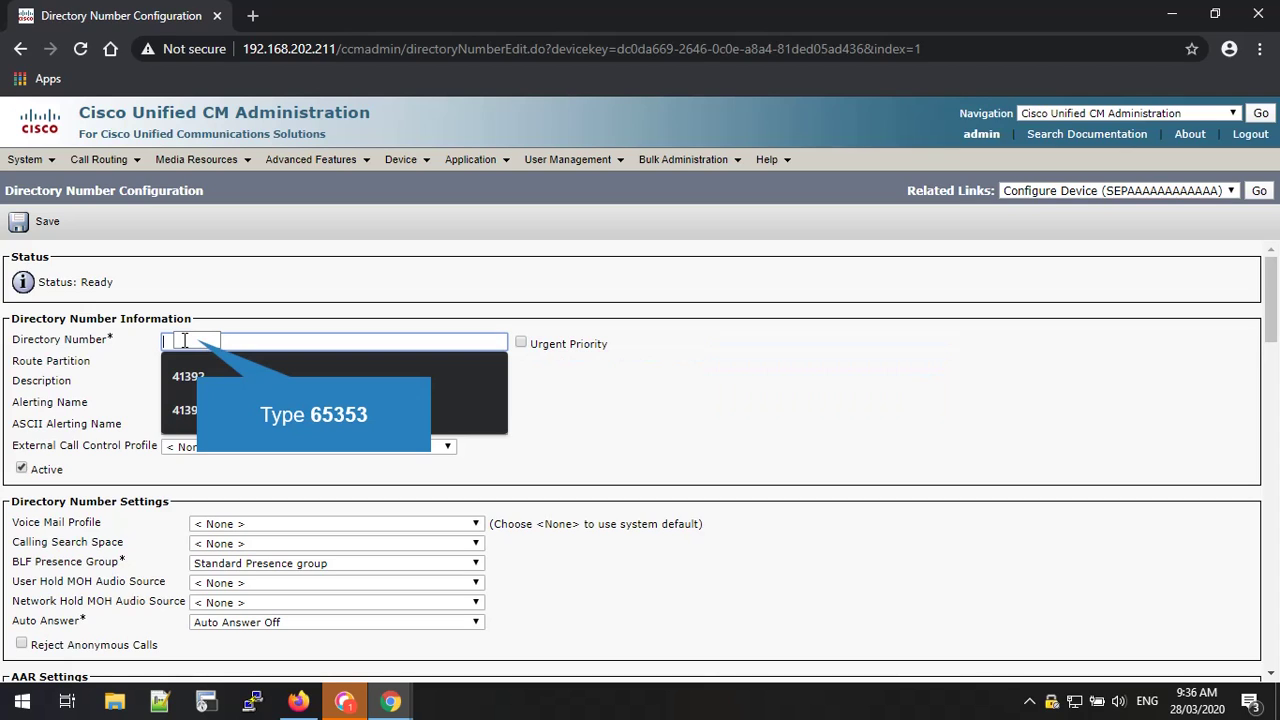
type("65353")
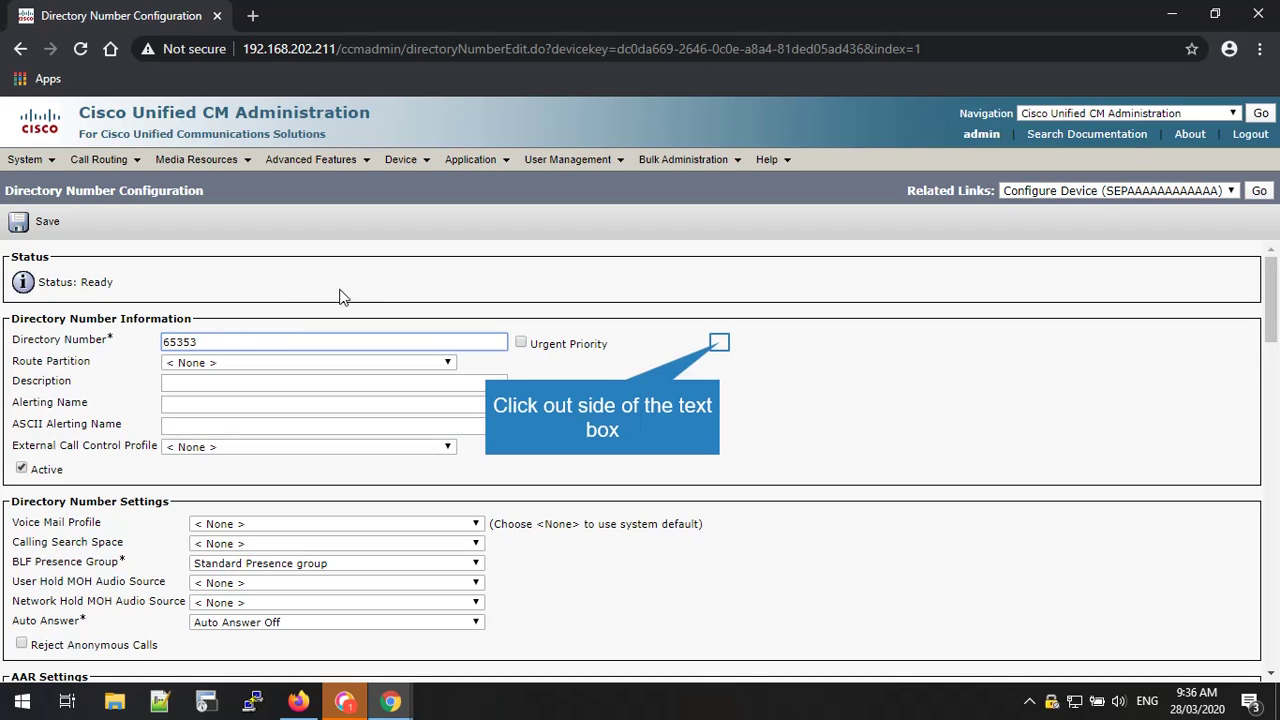
left_click(719, 342)
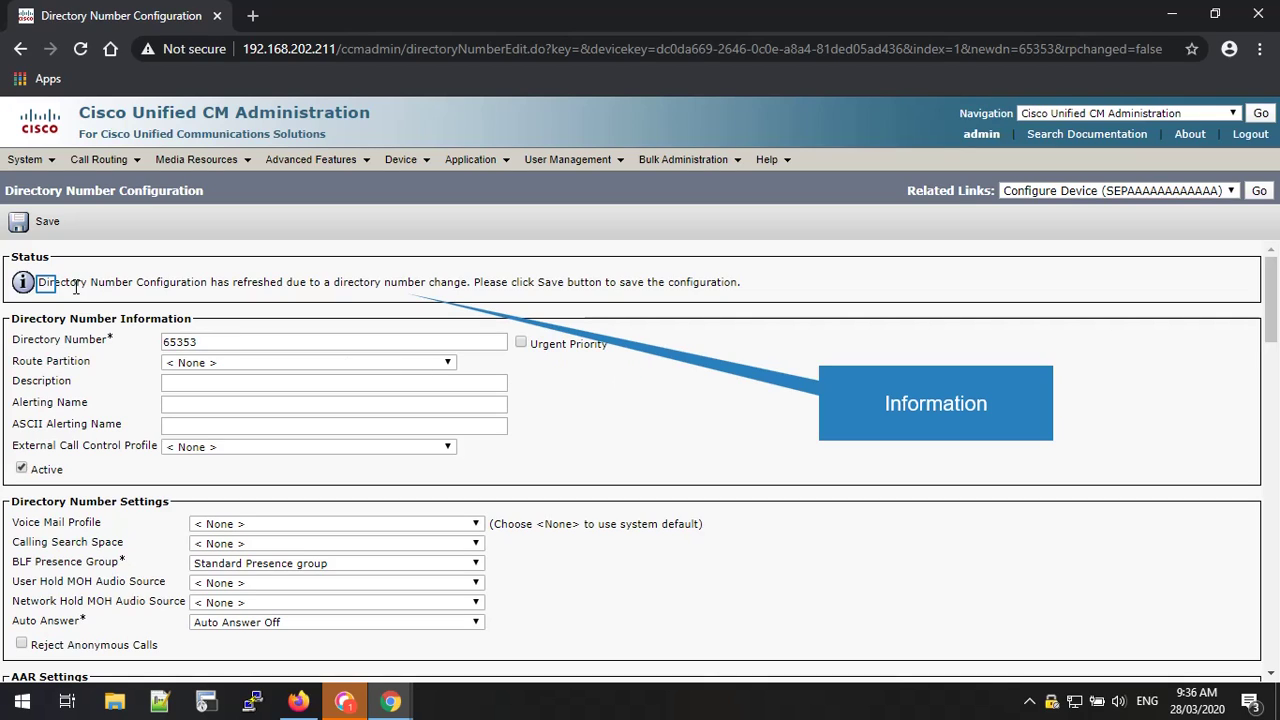
mouse_move(45, 282)
left_mouse_down()
mouse_move(489, 312)
mouse_move(740, 286)
left_mouse_up()
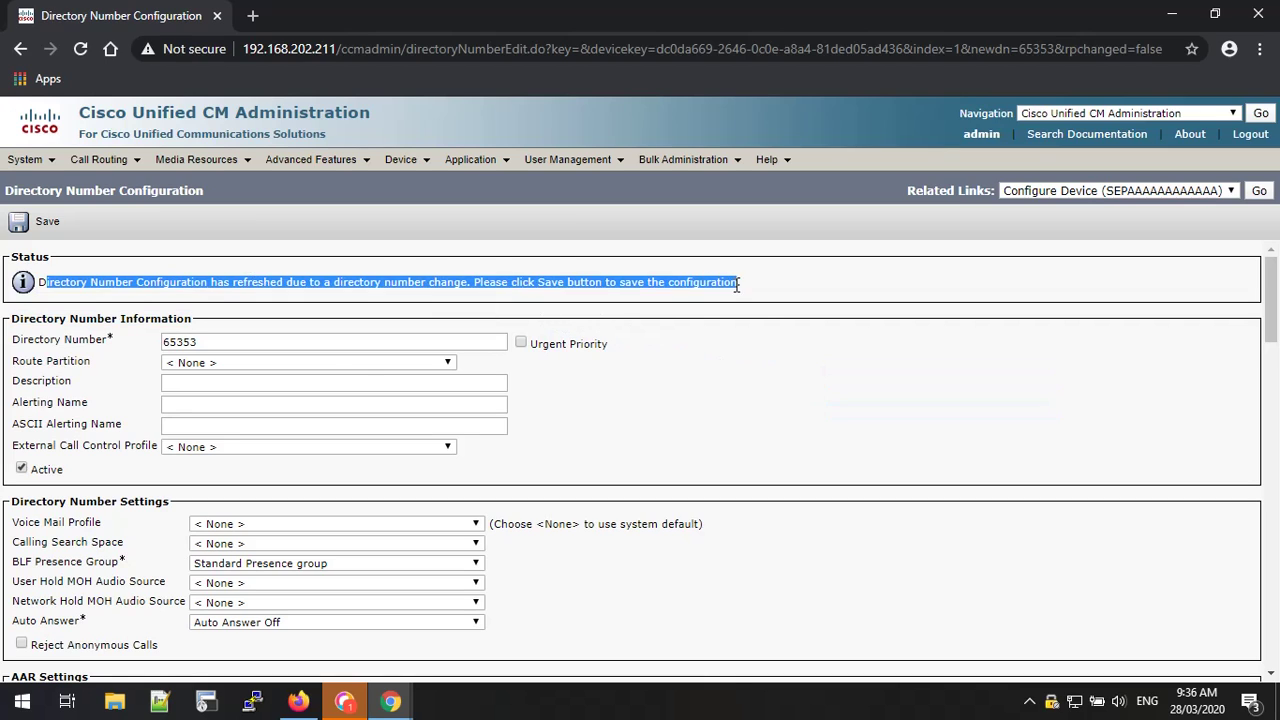
left_click(640, 323)
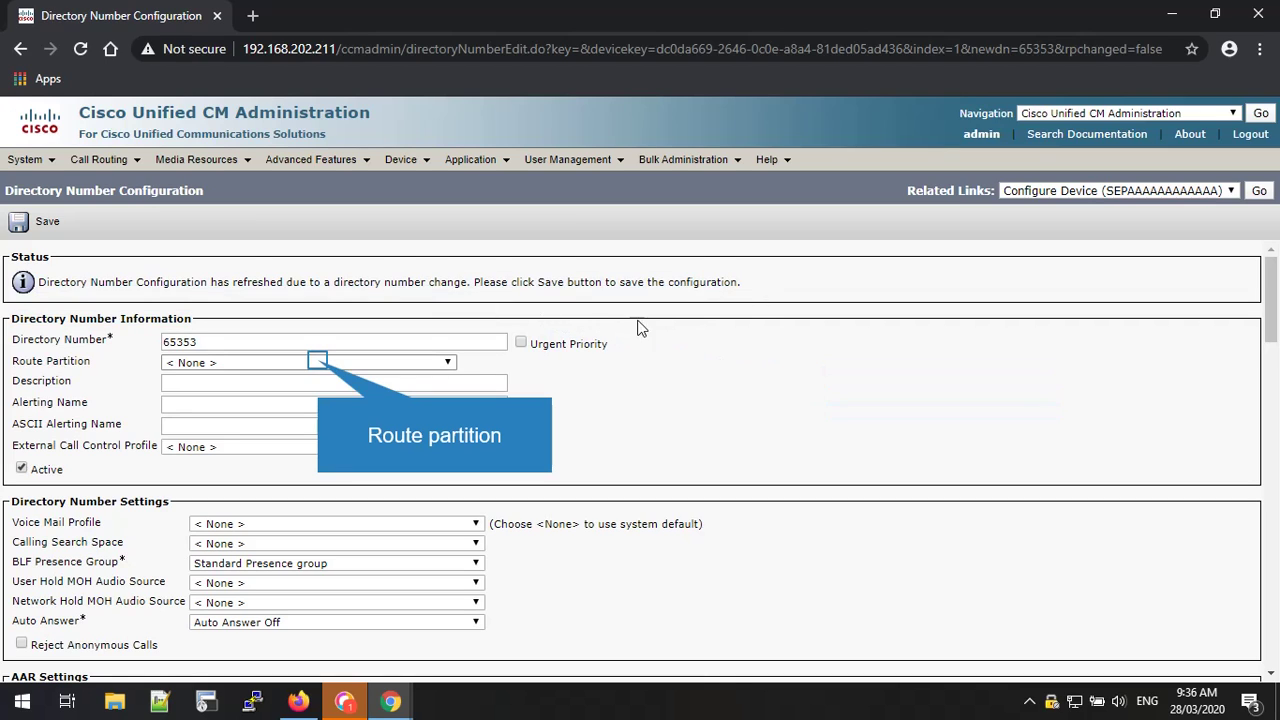
Step: Put line 65353 in the Everyone partition and fill Alerting Name with FIRST_PHONE
left_click(318, 364)
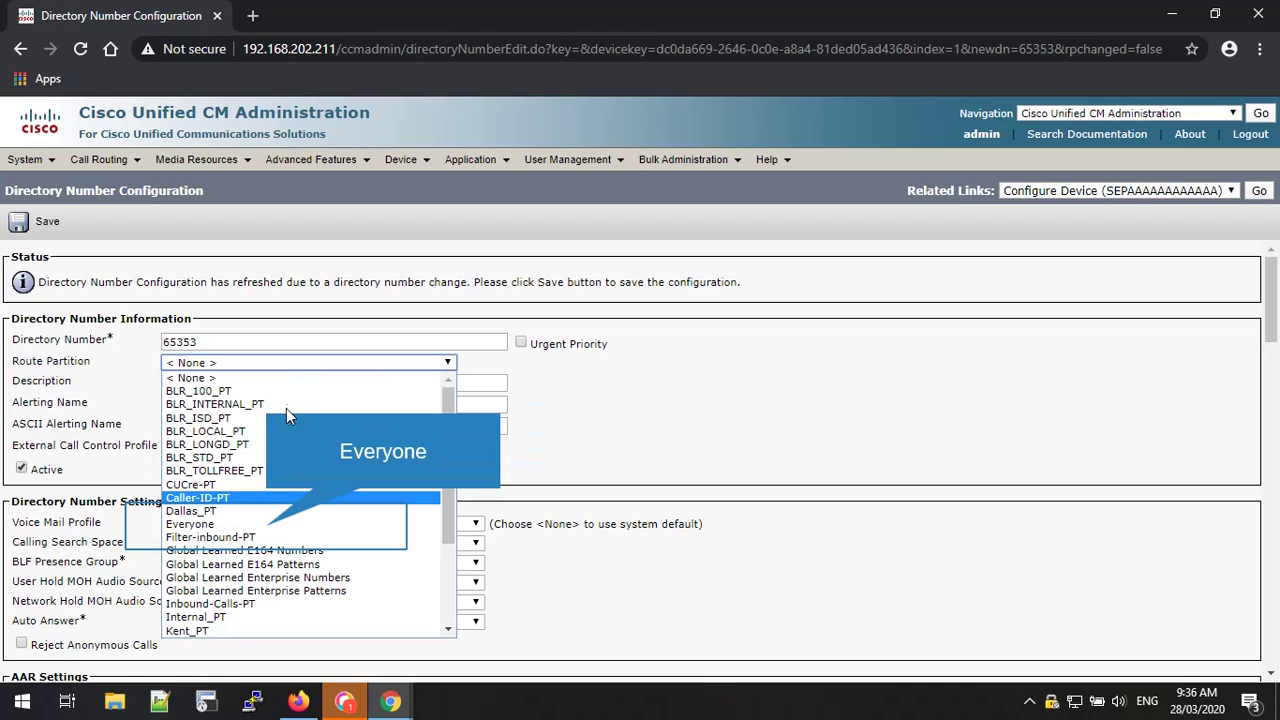
left_click(268, 524)
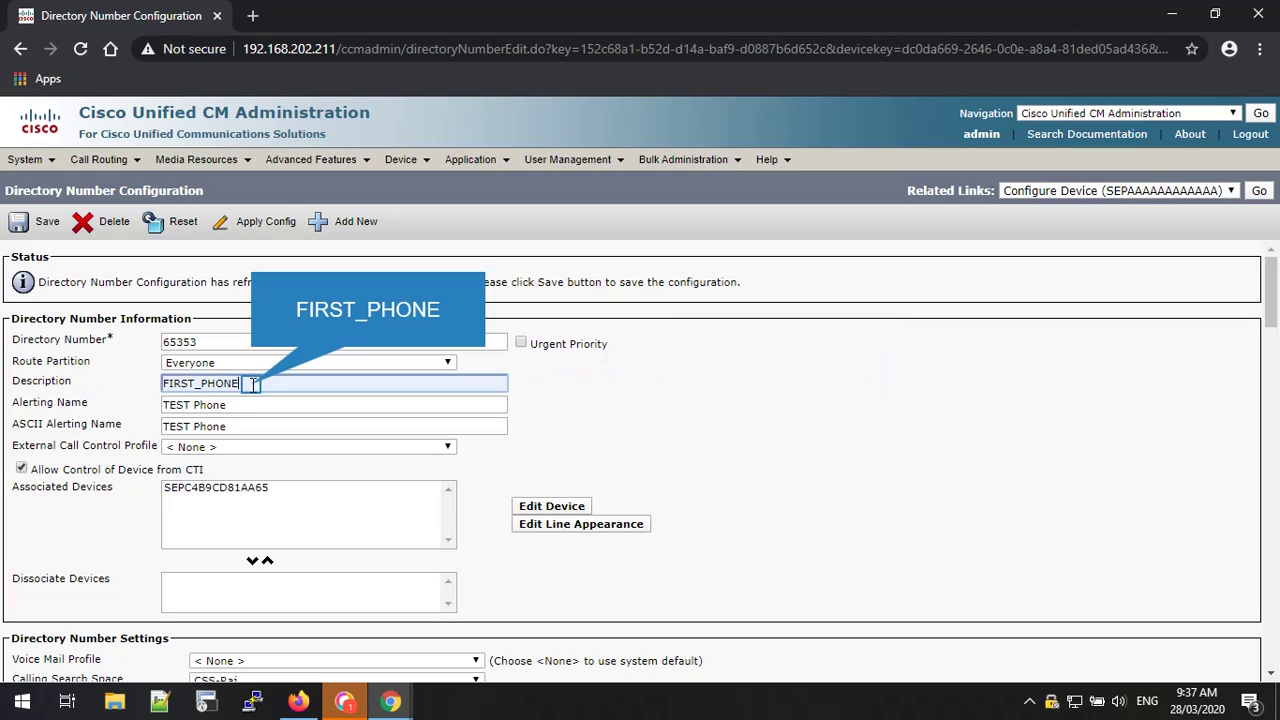
key("Tab")
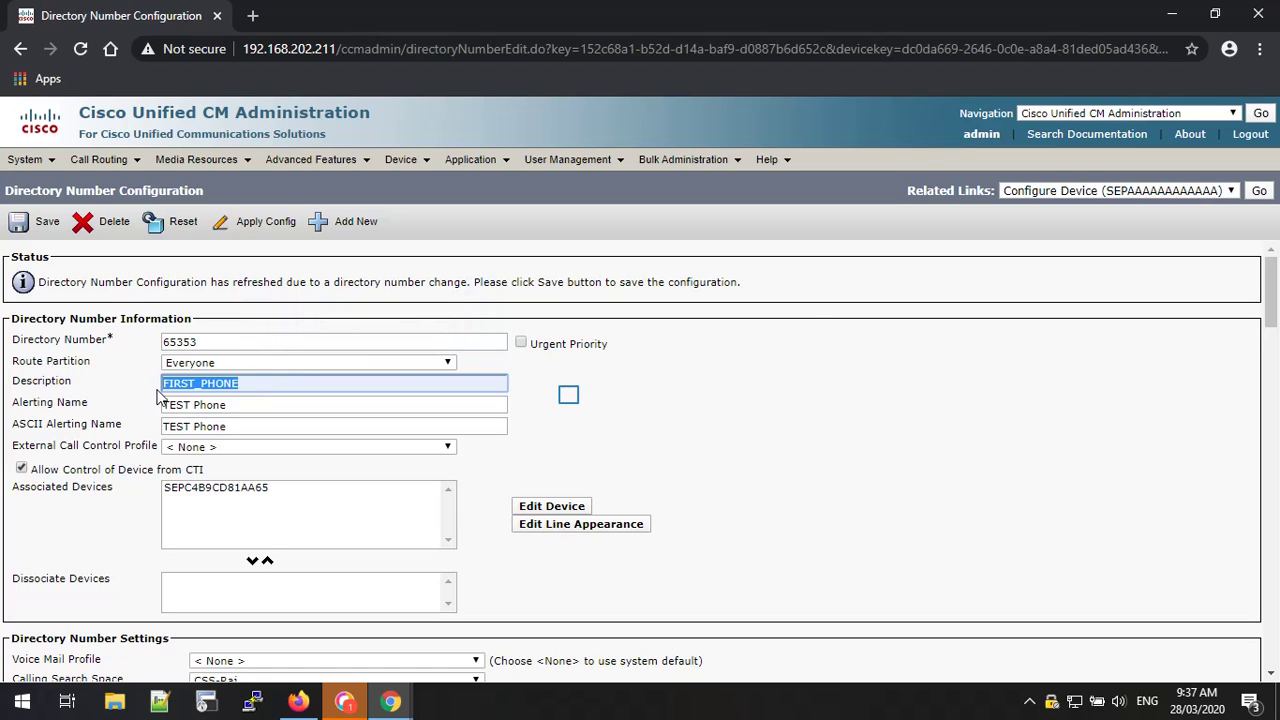
type("FIRST_PHONE")
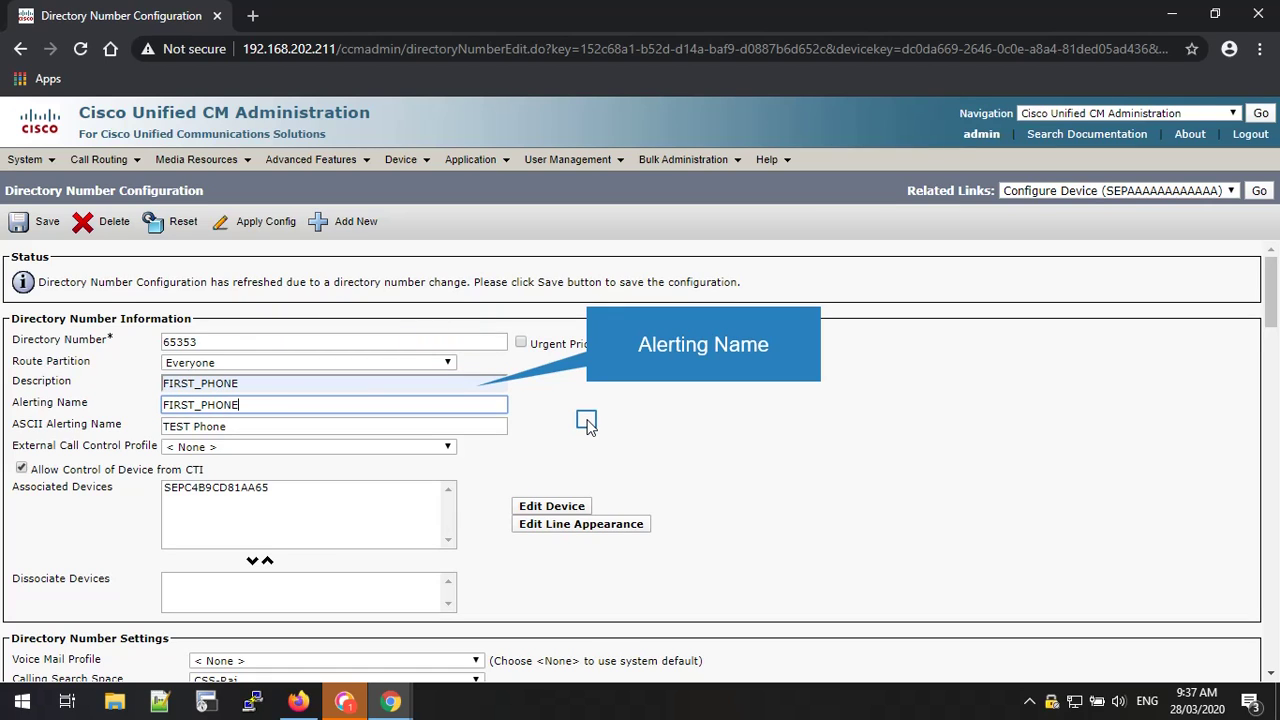
key("Tab")
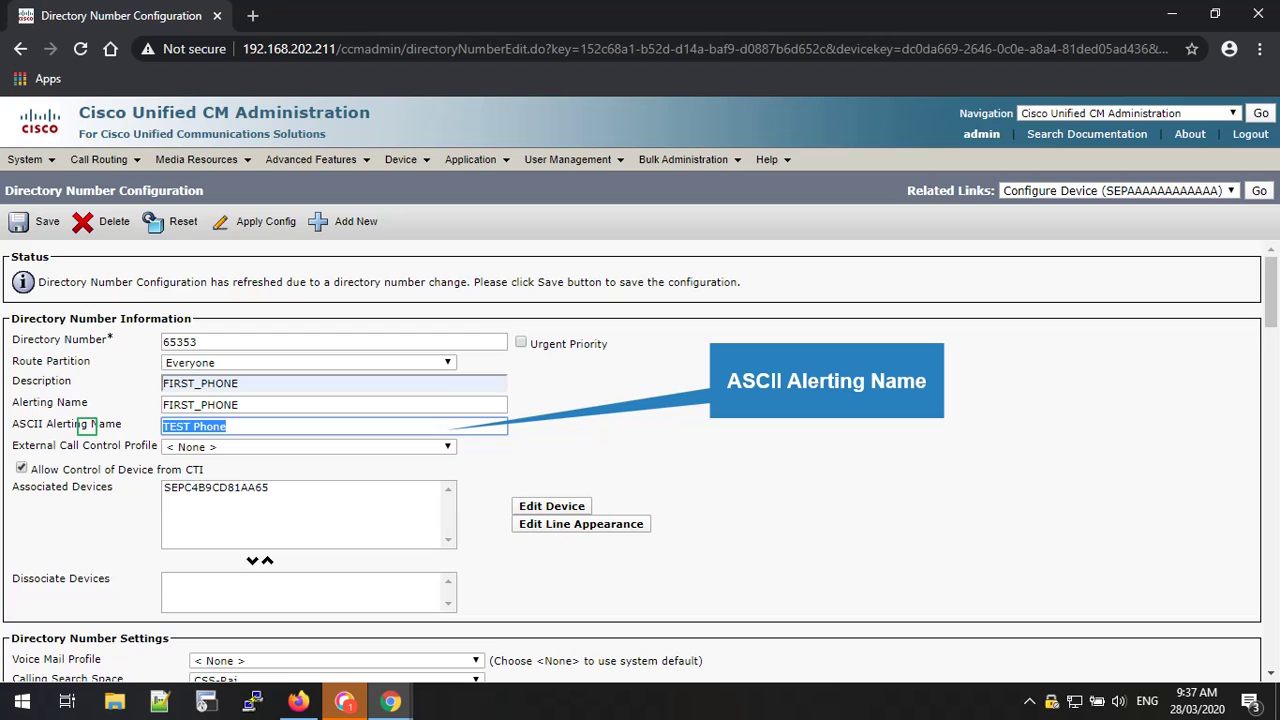
Step: Change the directory number's Calling Search Space from CSS-Raj to CSS-VIP
left_click(580, 437)
scroll(340, 390, "down", 5)
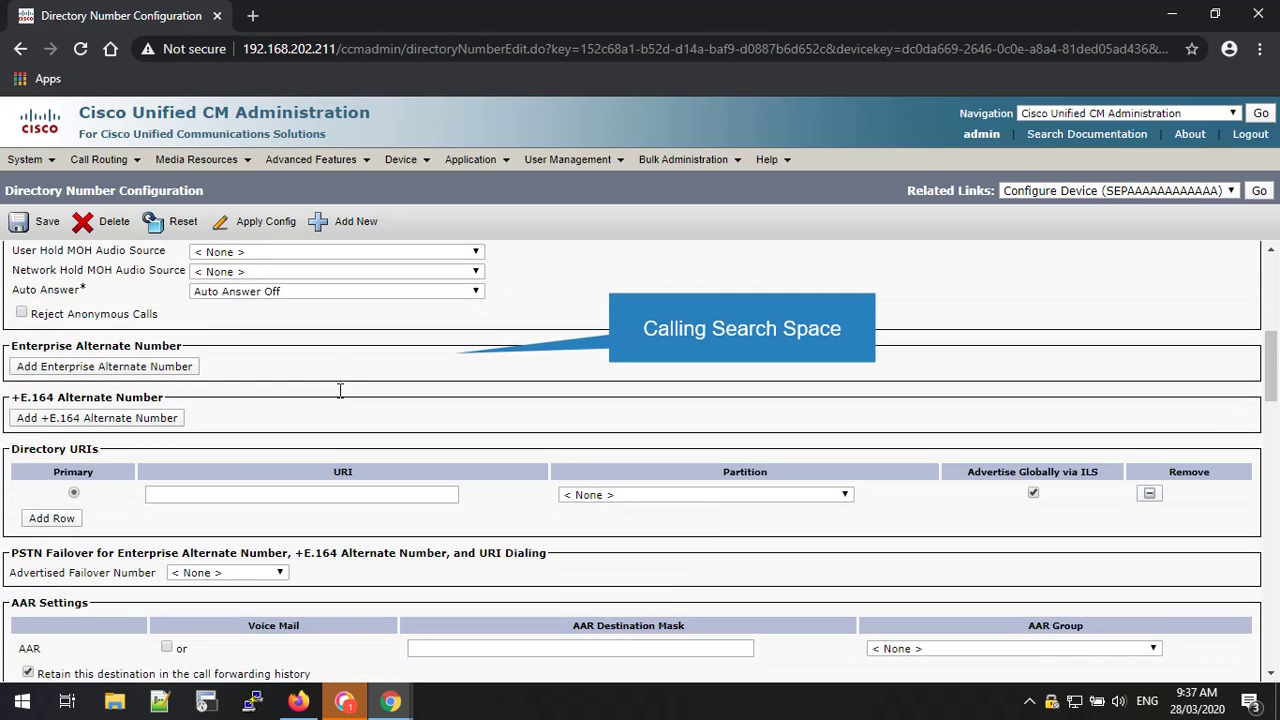
scroll(340, 390, "up", 3)
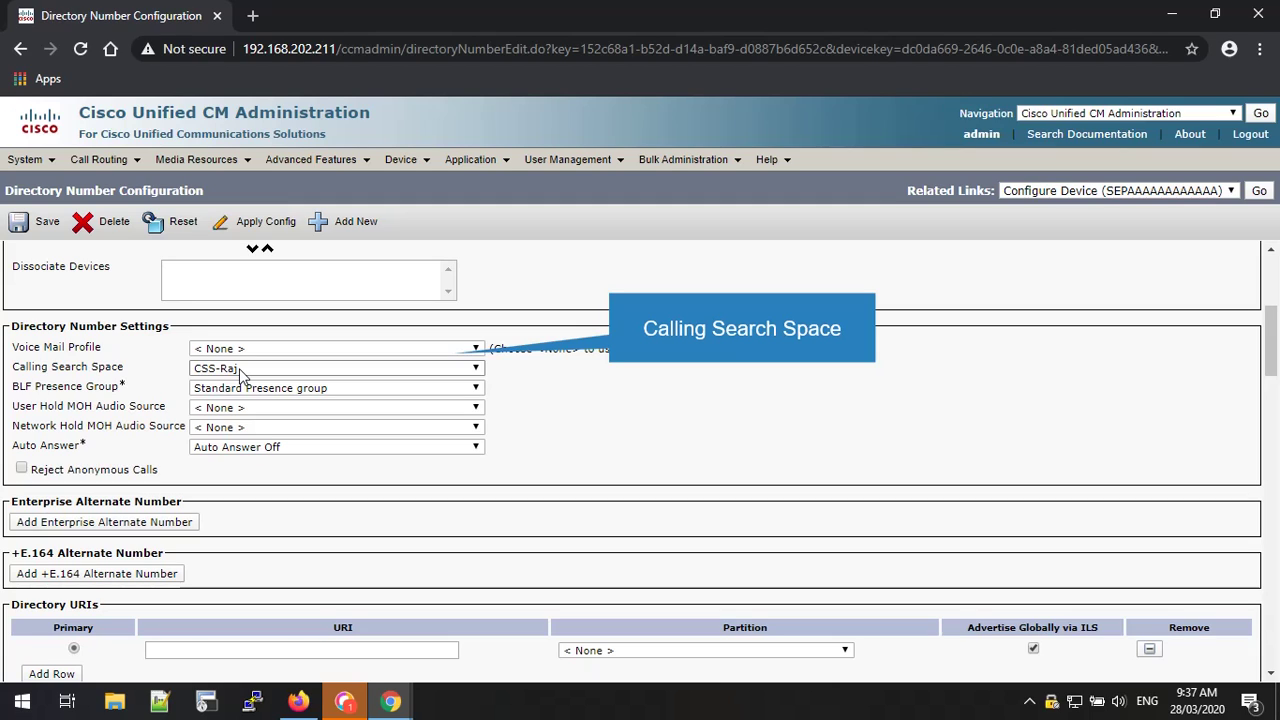
left_click(240, 370)
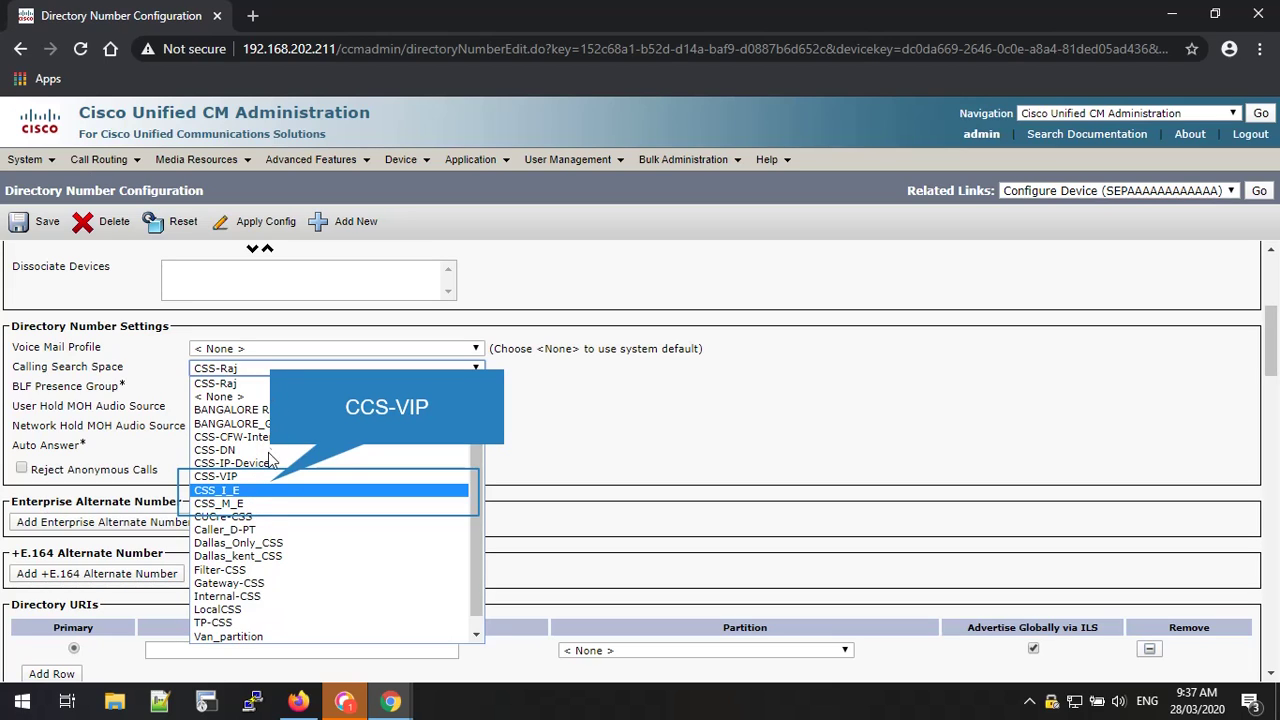
left_click(272, 476)
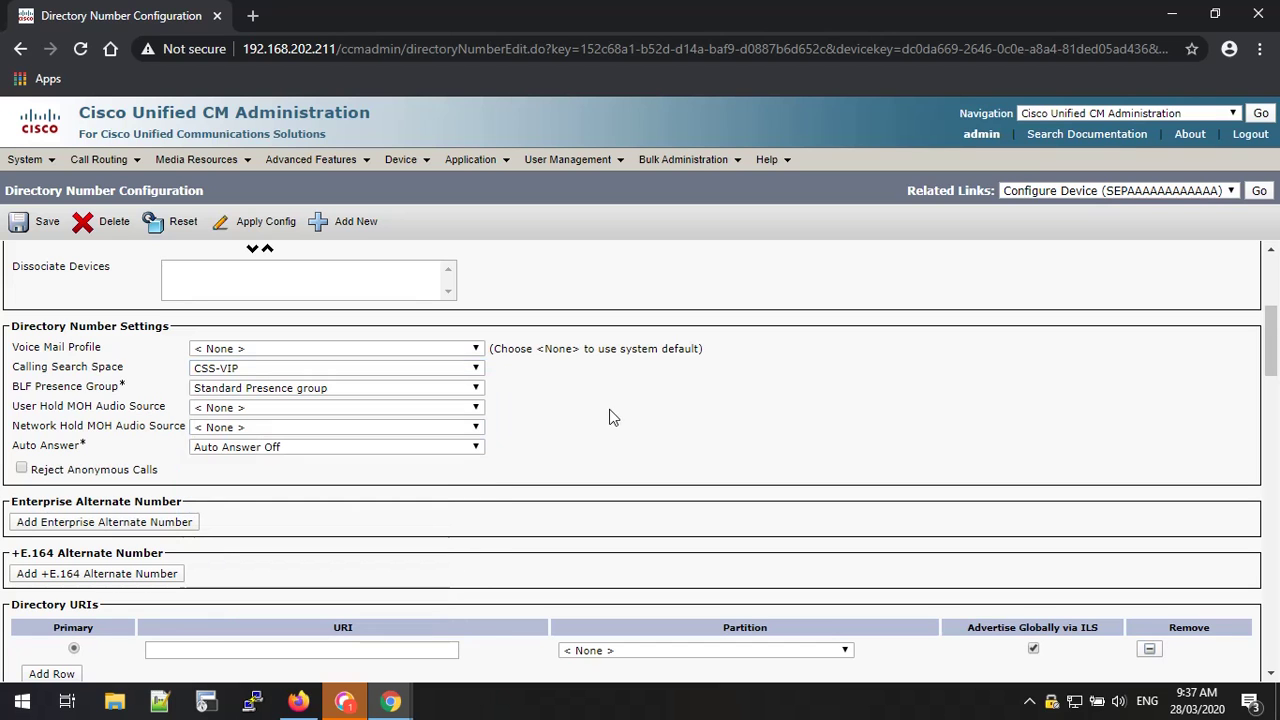
scroll(400, 388, "down", 10)
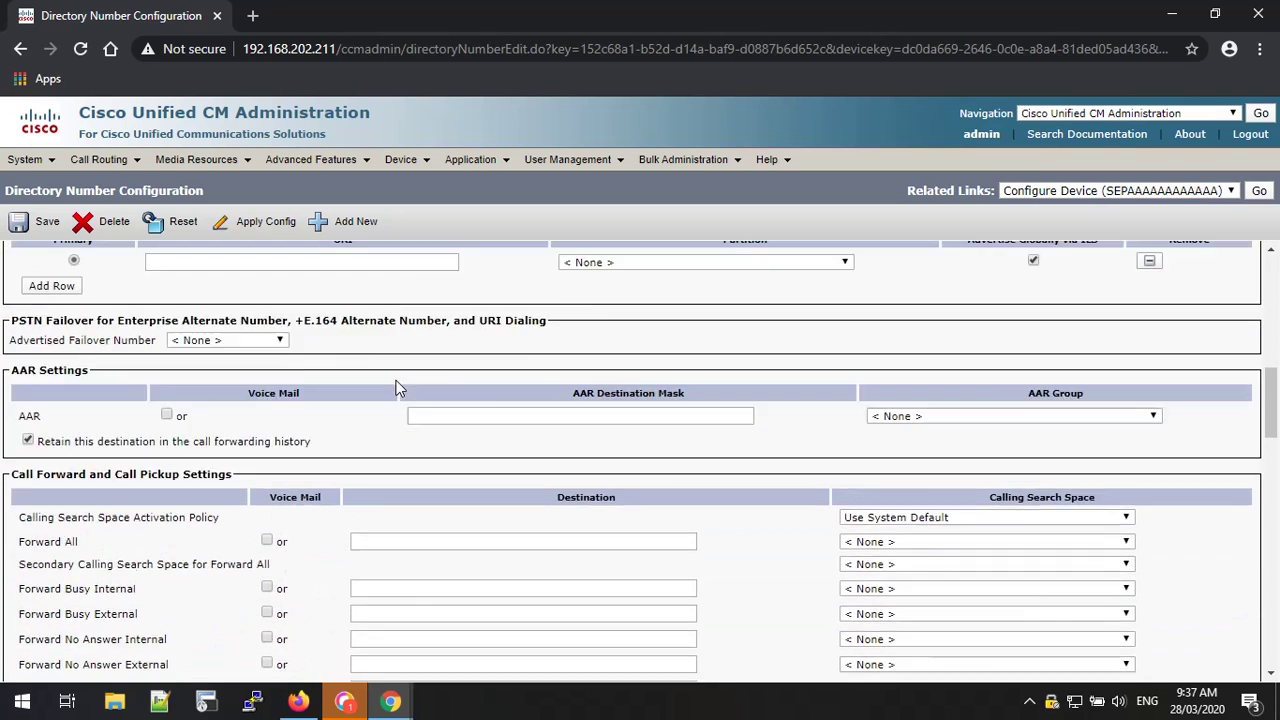
scroll(400, 388, "down", 4)
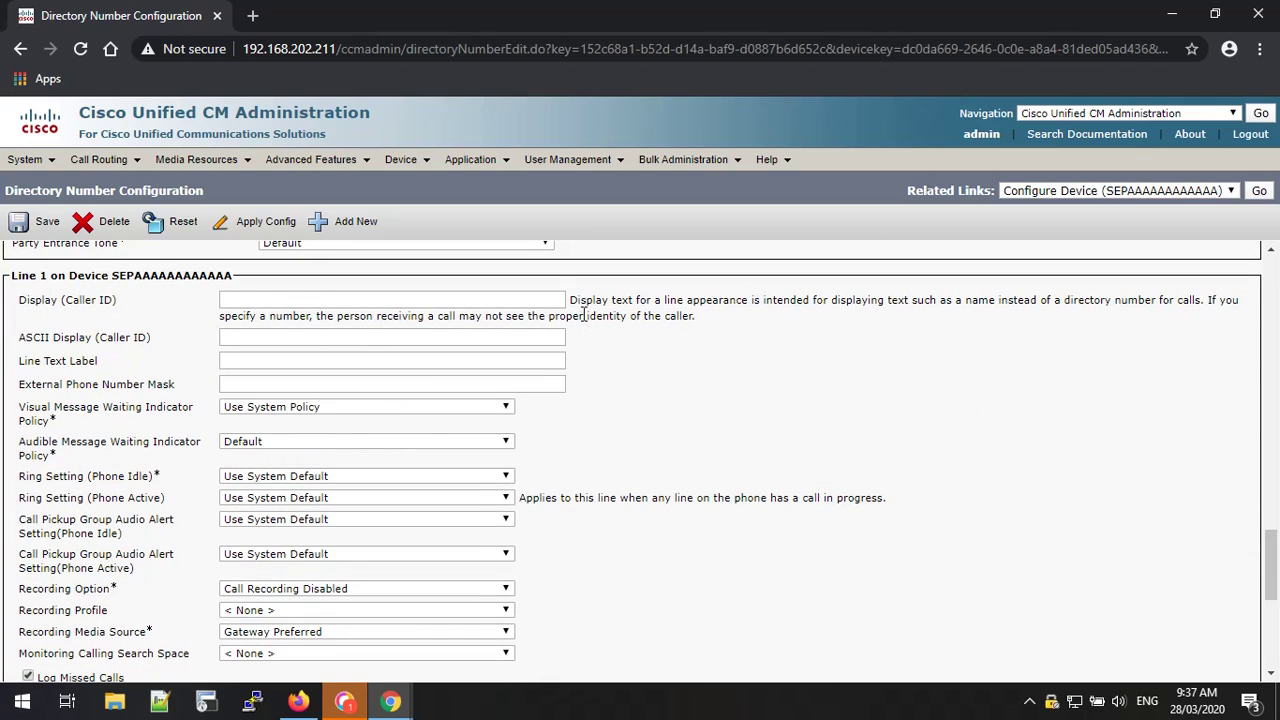
Step: Enter FIRST_PHONE as Line 1's Display (Caller ID), ASCII Display and Line Text Label
left_click(242, 299)
type("F")
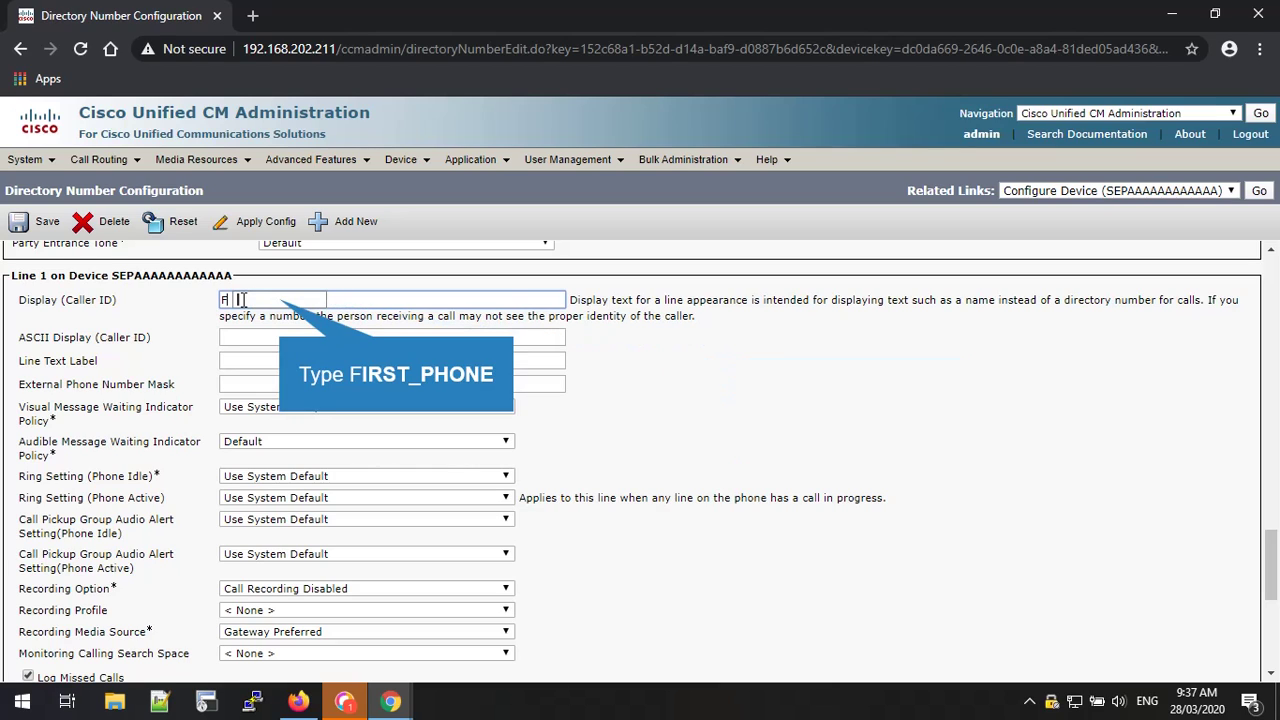
type("IRST_PHONE")
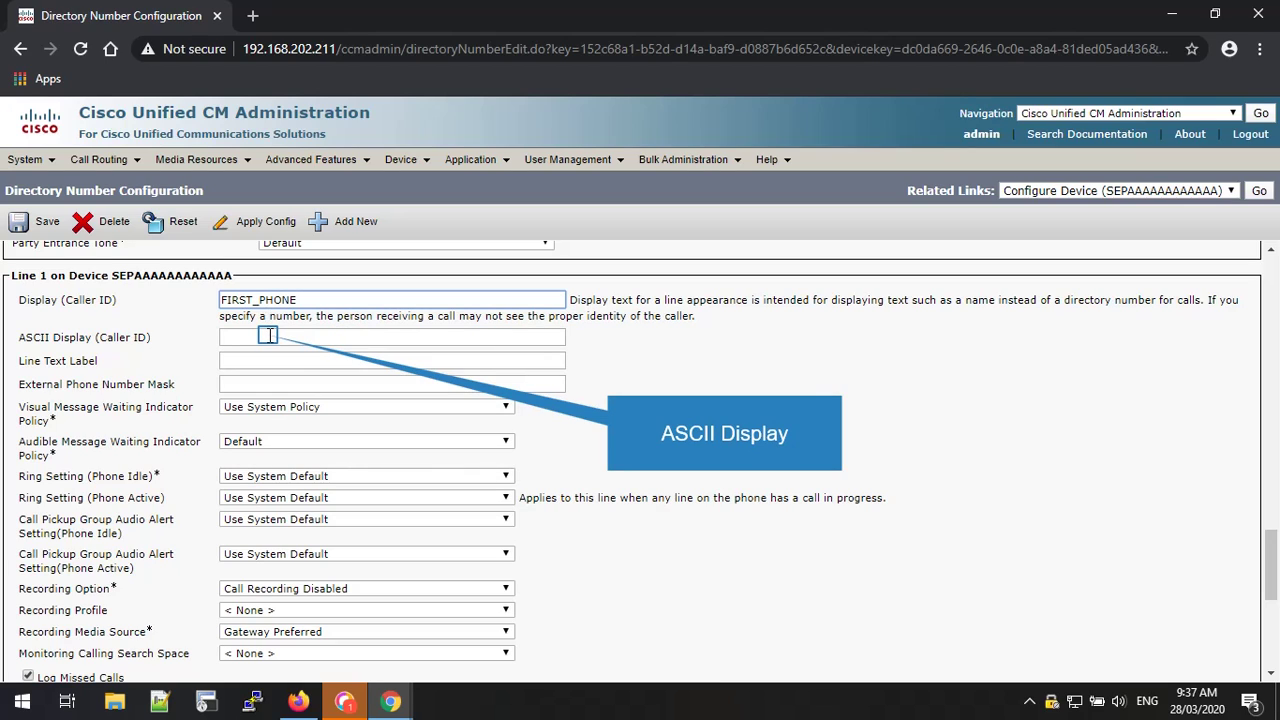
left_click(268, 336)
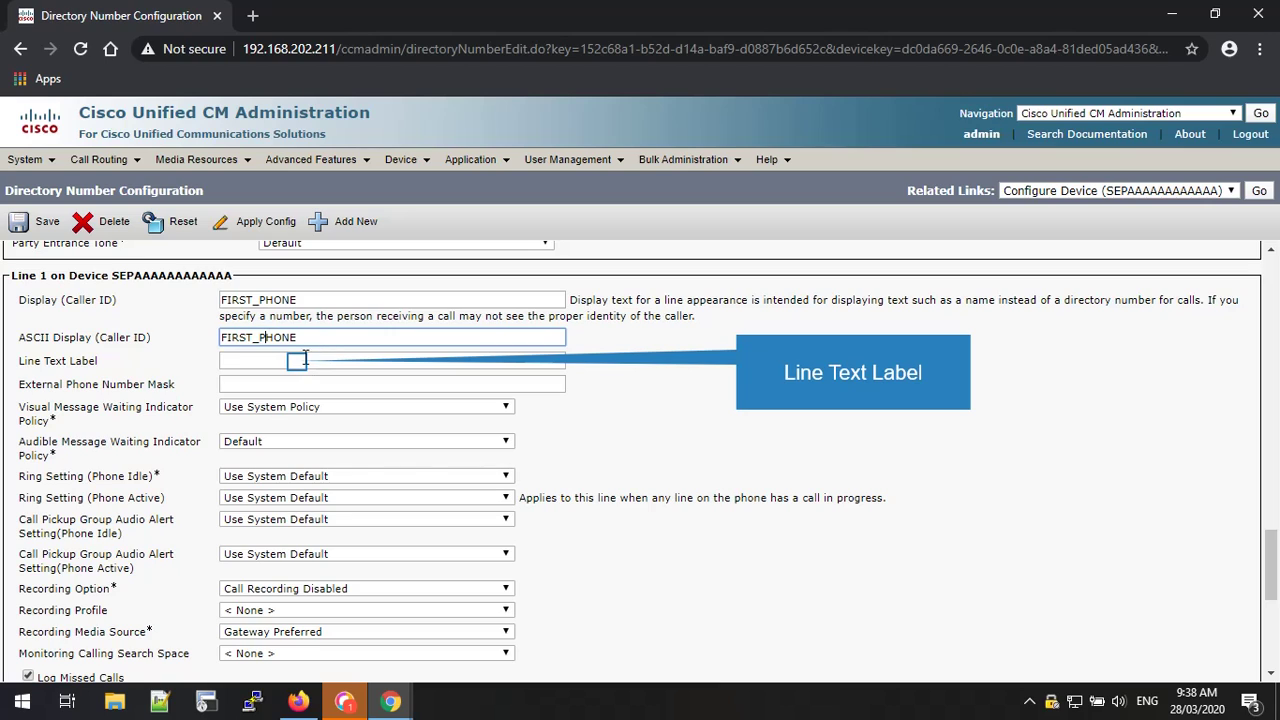
left_click(297, 361)
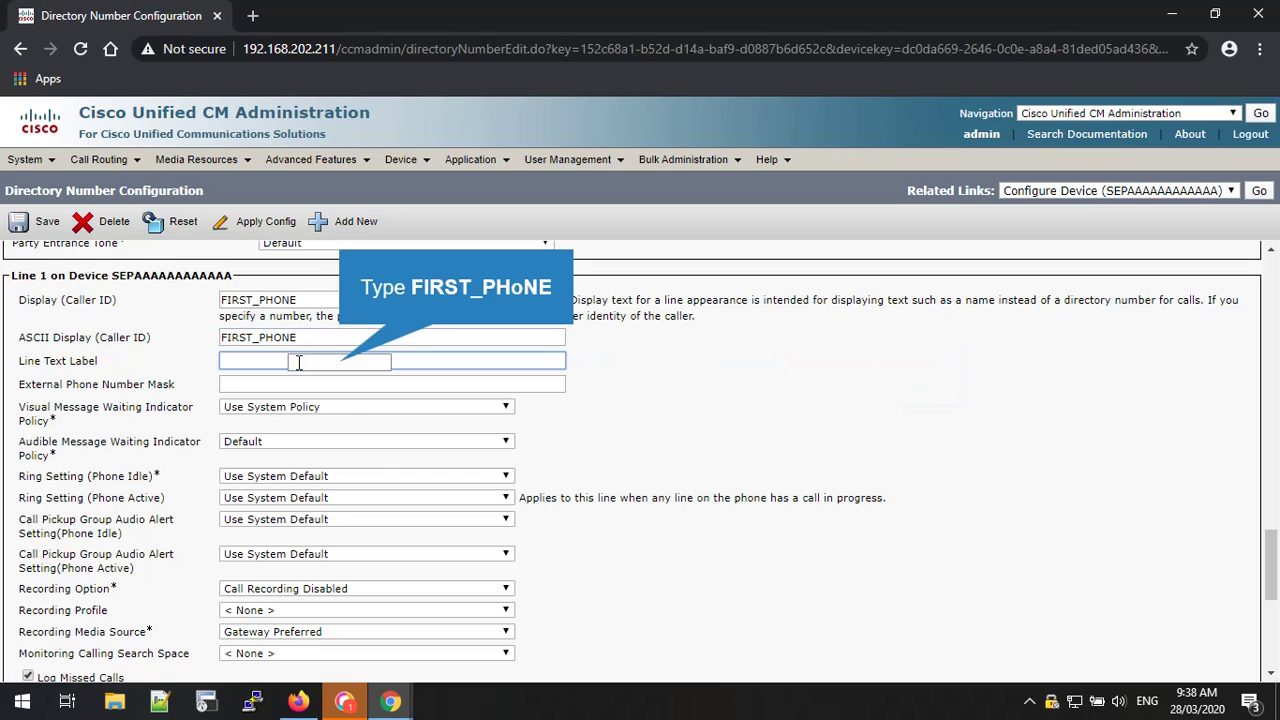
type("FIRST_PHONE")
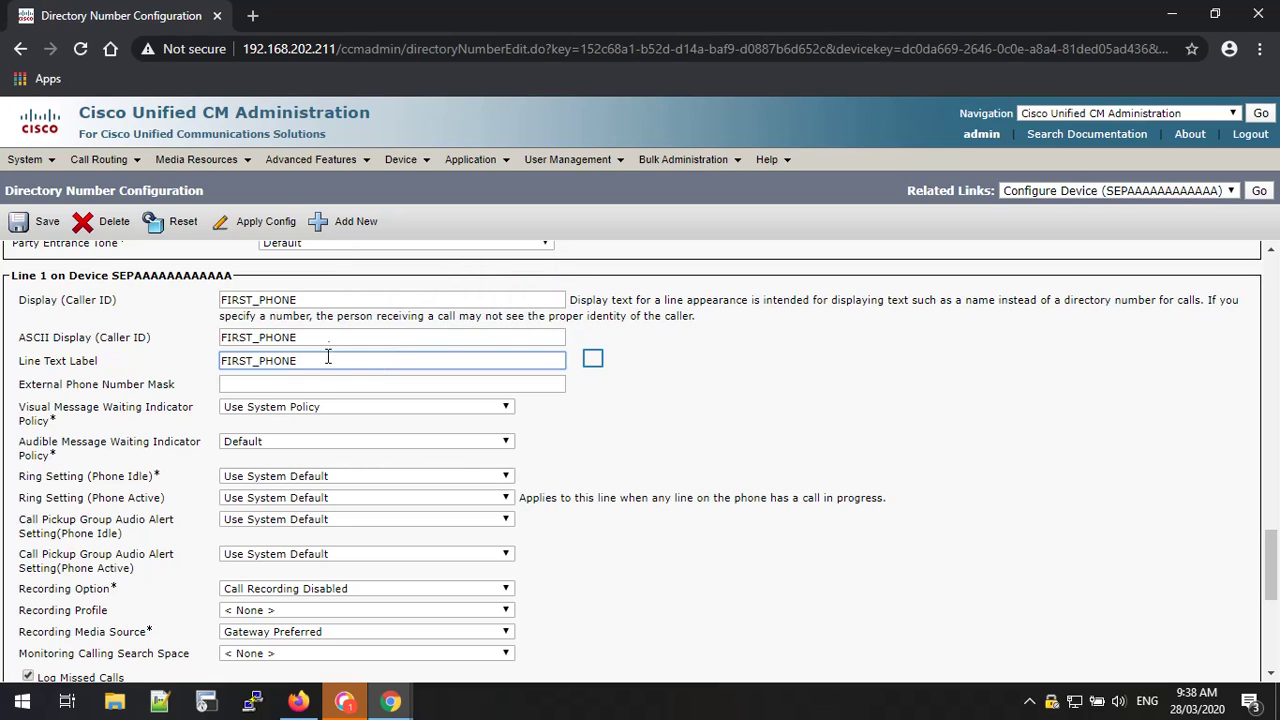
left_click(594, 366)
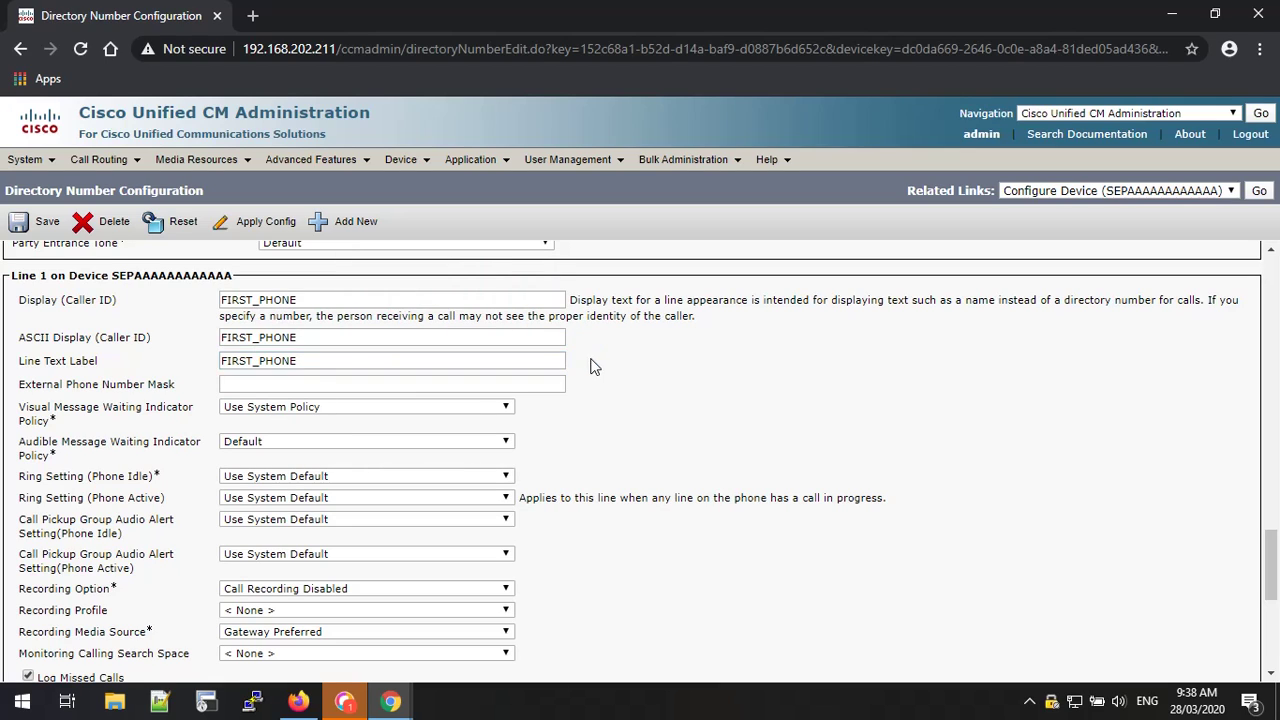
Step: Show Caller Name and Dialed Number on forwarded calls and save line 65353
scroll(395, 376, "down", 5)
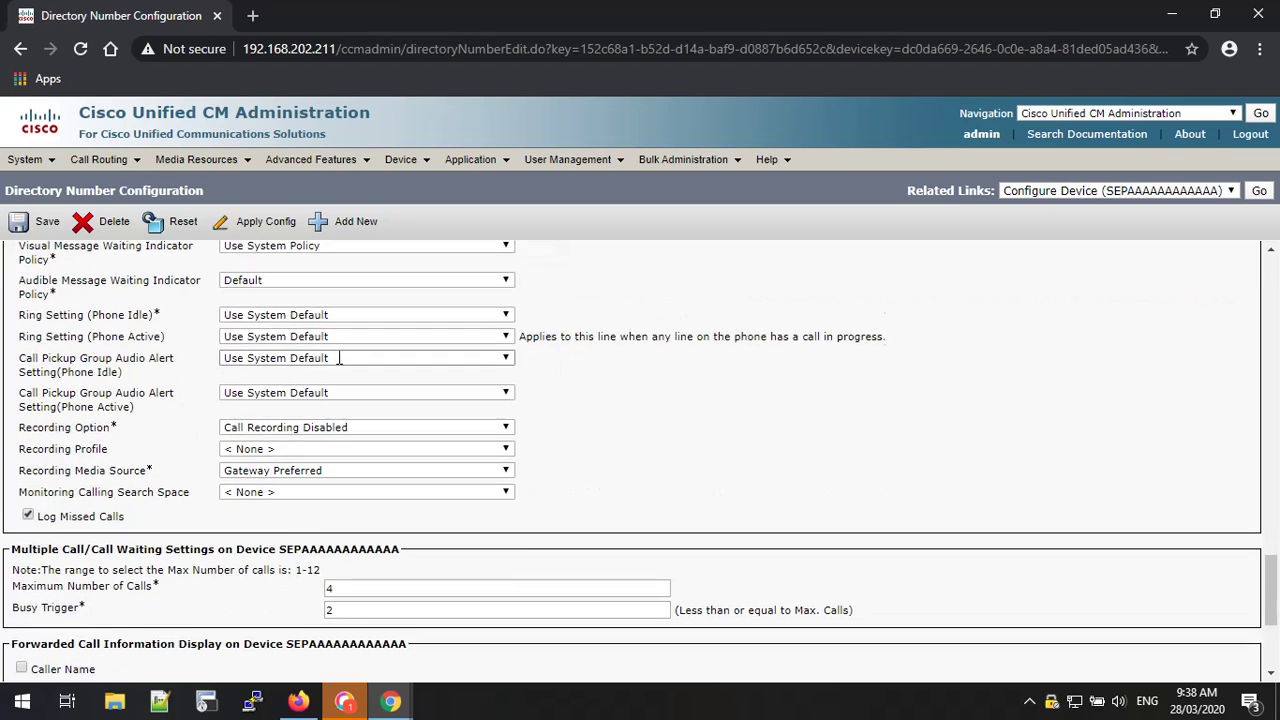
left_click(22, 484)
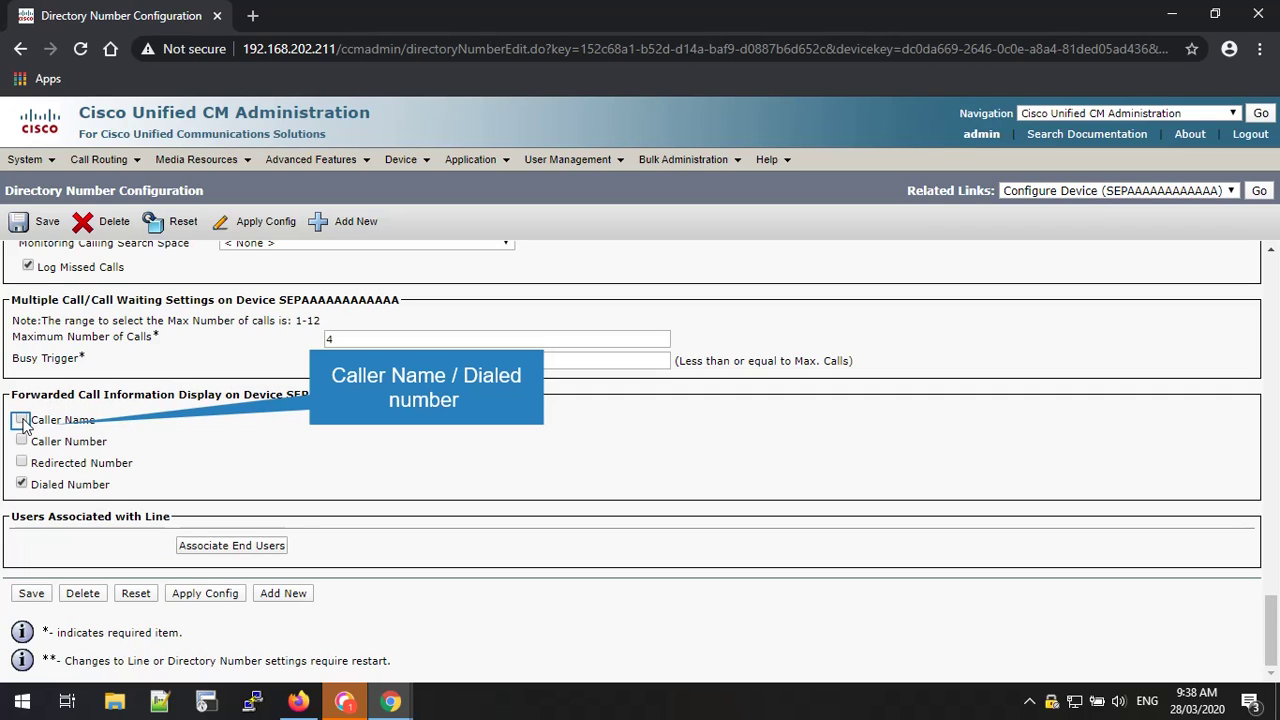
left_click(21, 420)
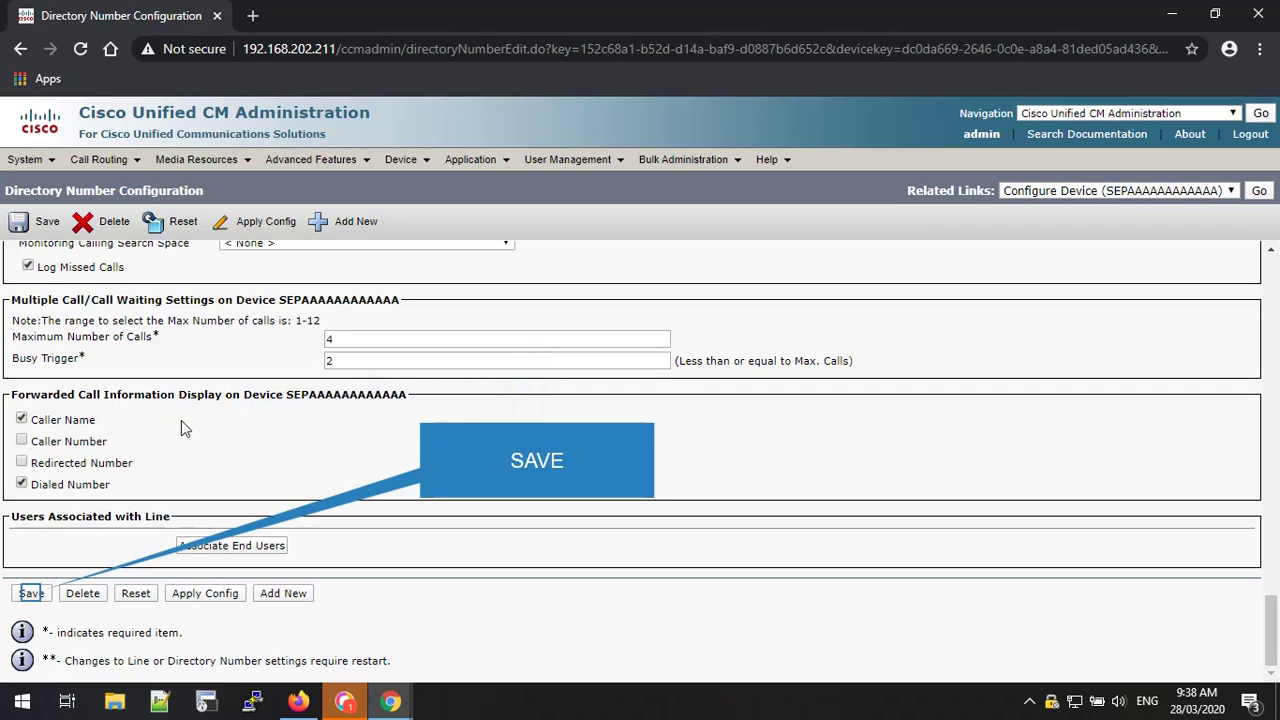
left_click(31, 594)
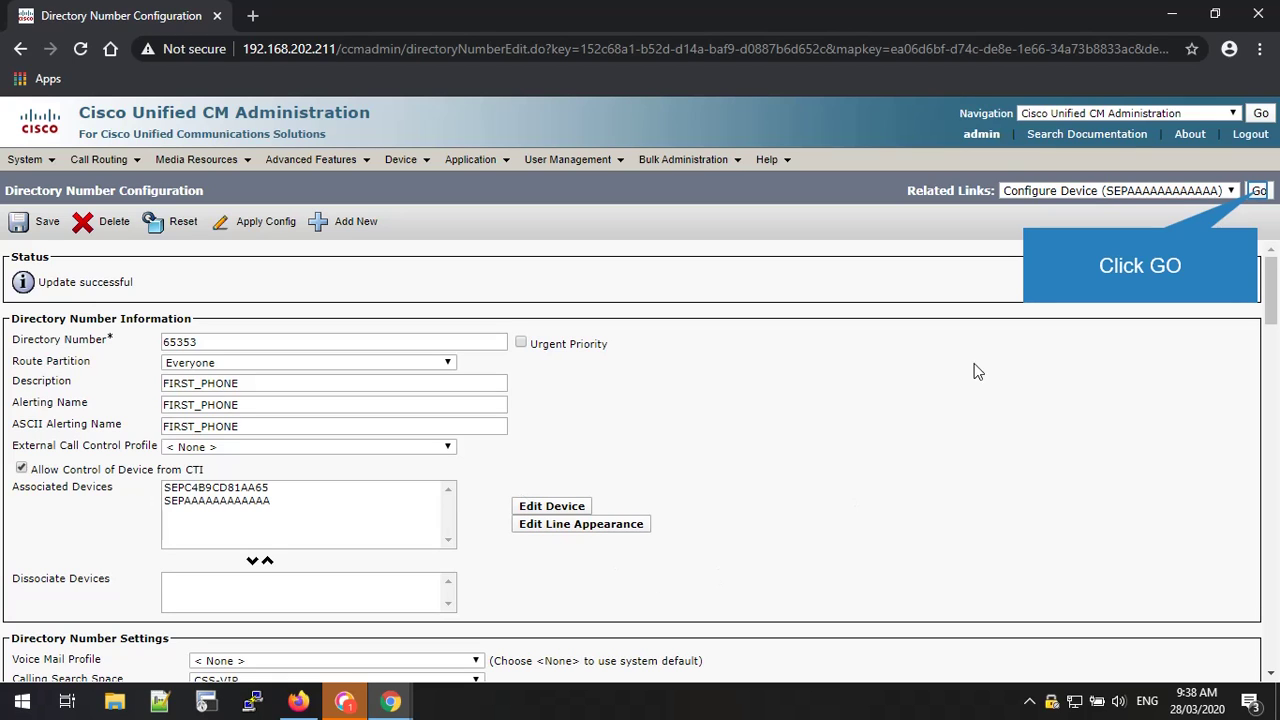
Step: Return to the Cisco 7811 phone's configuration via Configure Device and review its registration status
left_click(1254, 194)
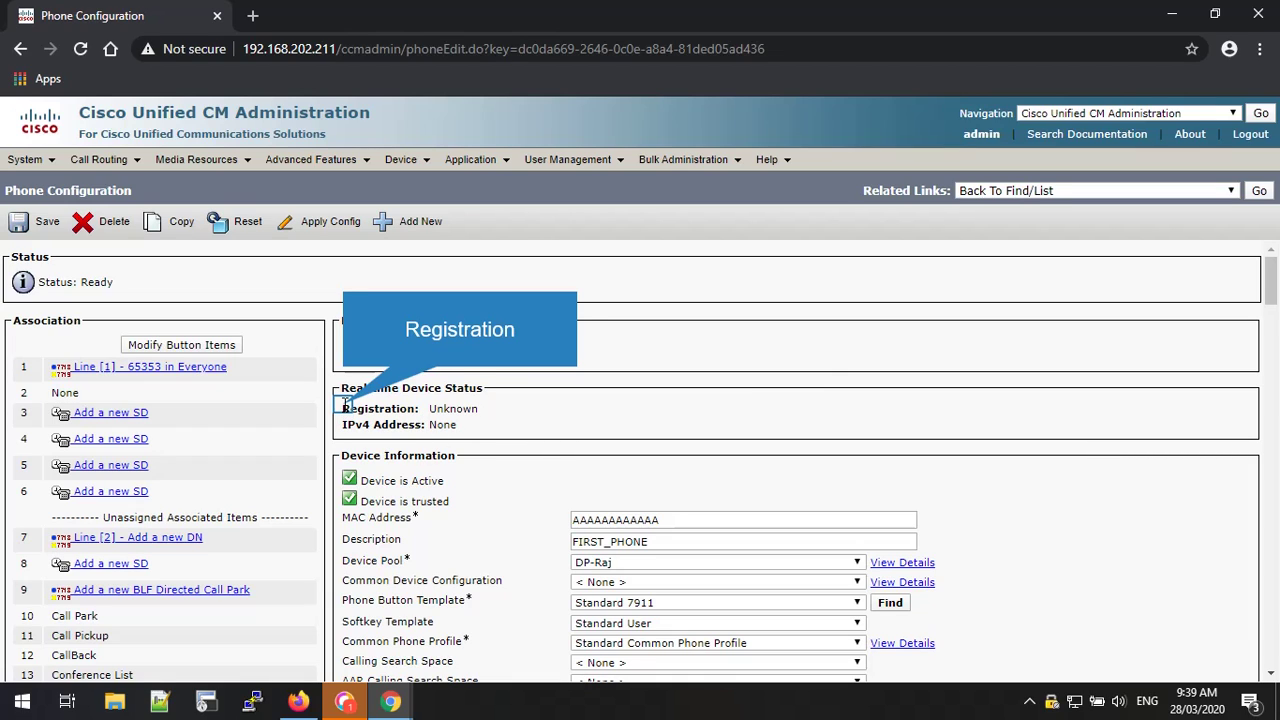
left_click_drag(343, 405, 490, 410)
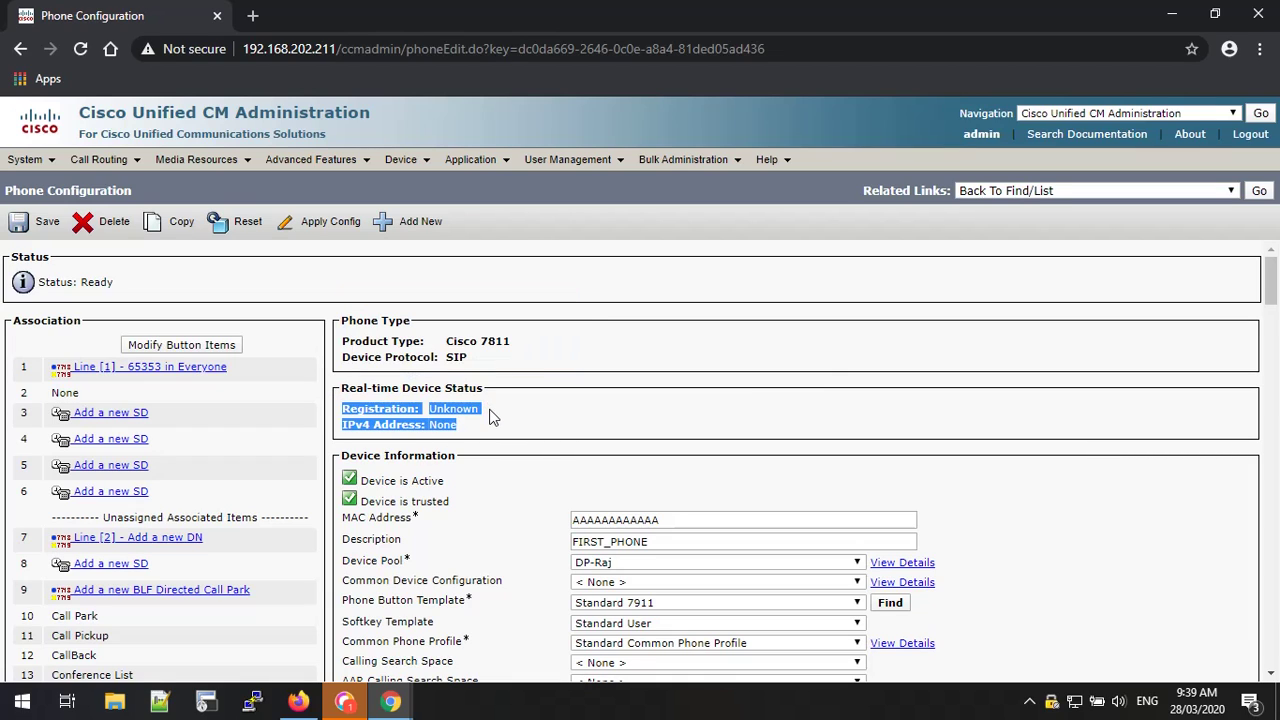
double_click(361, 455)
scroll(644, 407, "down", 3)
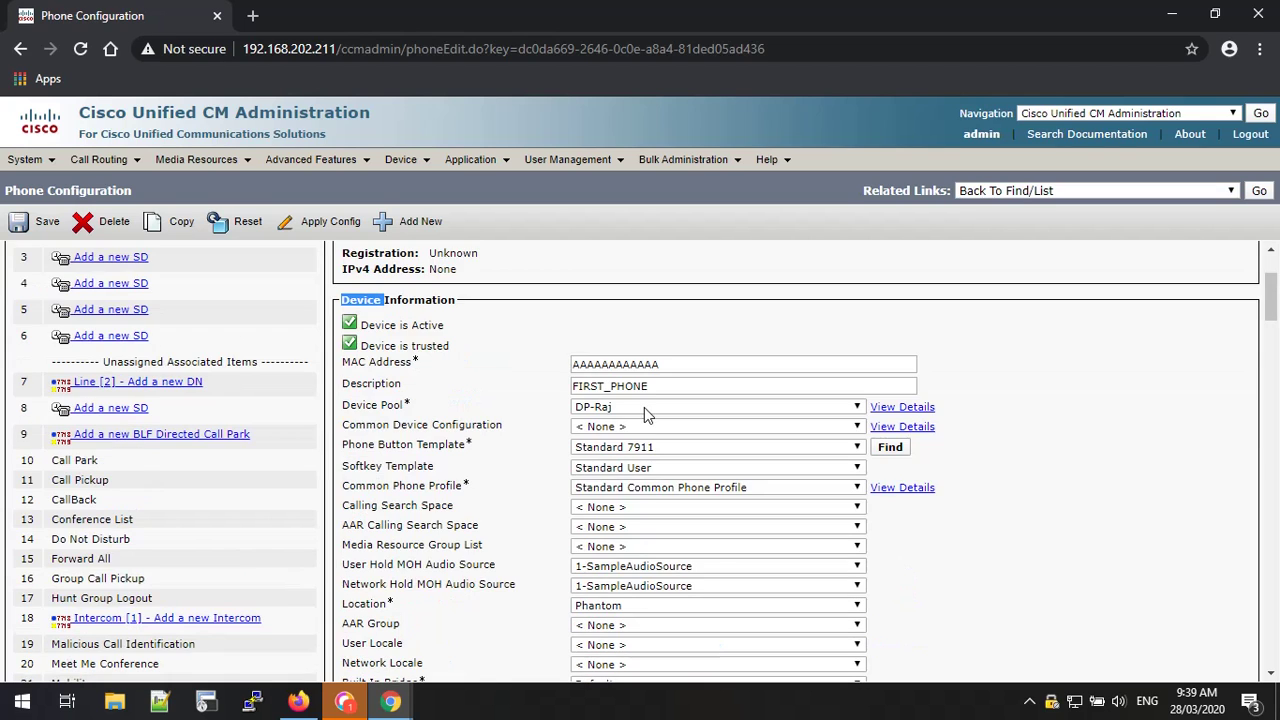
scroll(644, 407, "up", 3)
left_click(1048, 697)
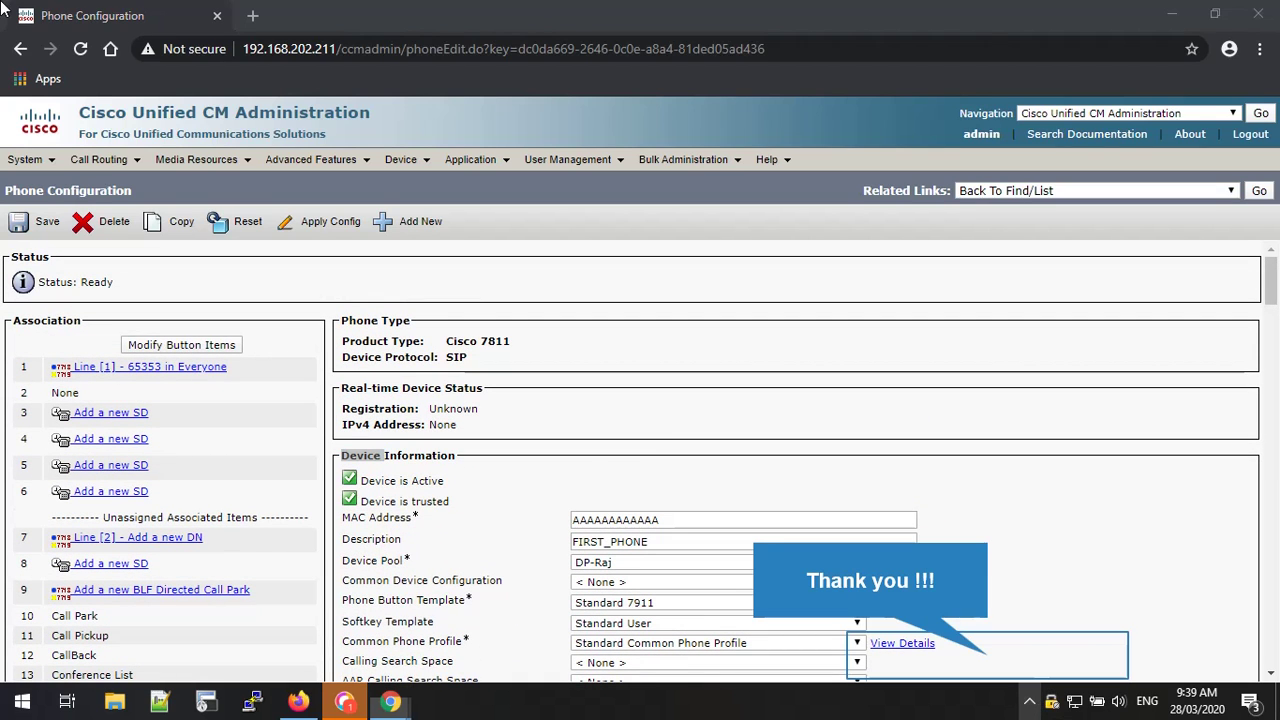